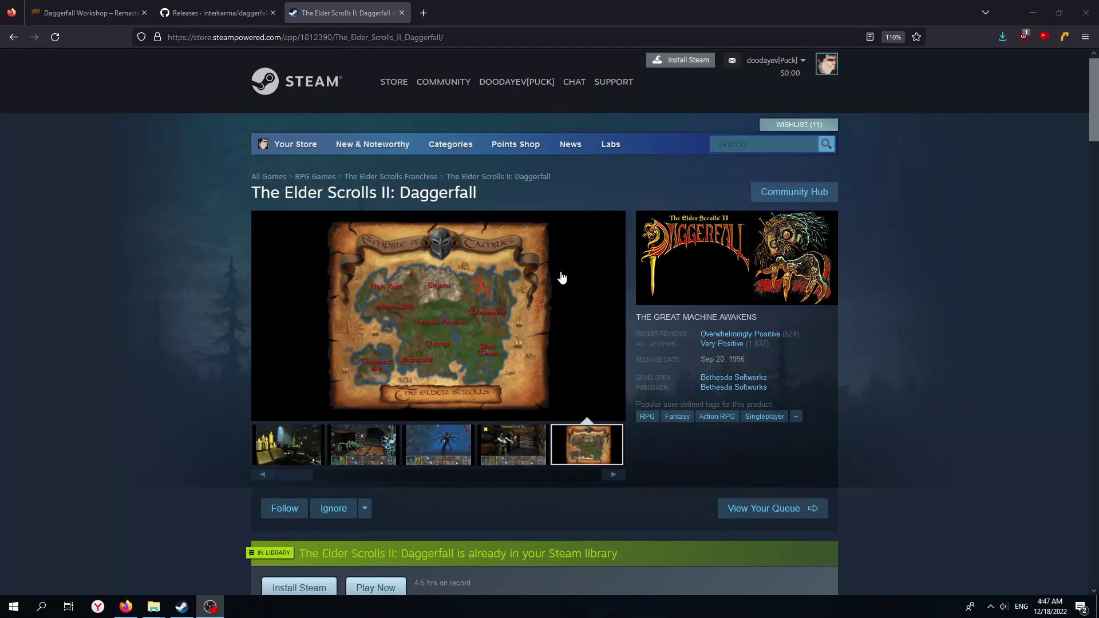
Step: Scroll the Daggerfall store page to confirm the 'already in your Steam library' banner
scroll(360, 359, "down", 2)
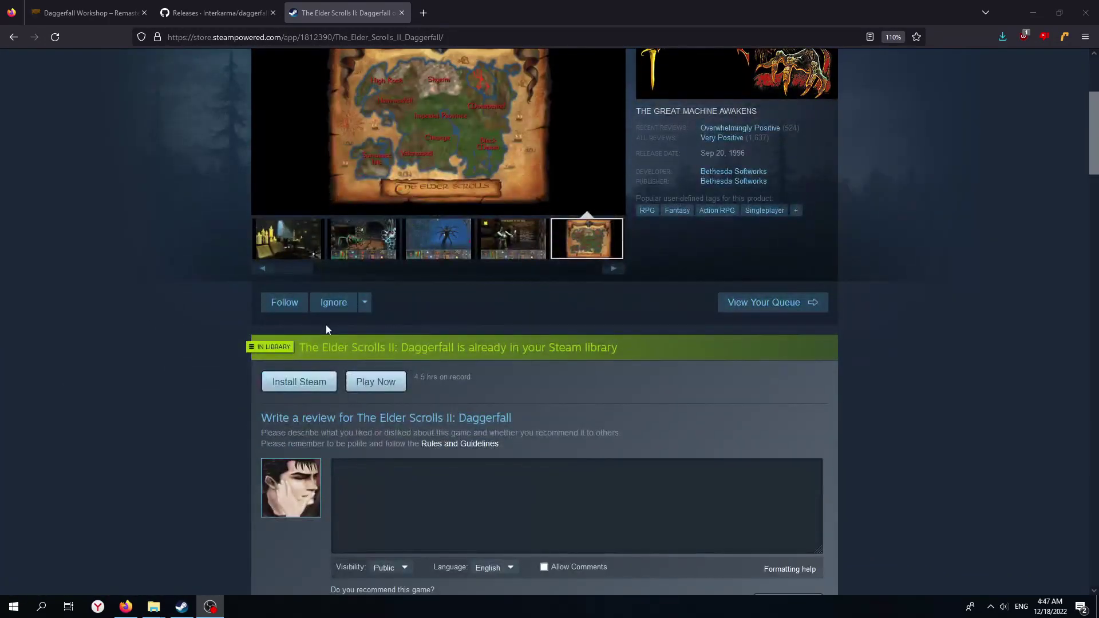
scroll(363, 366, "up", 2)
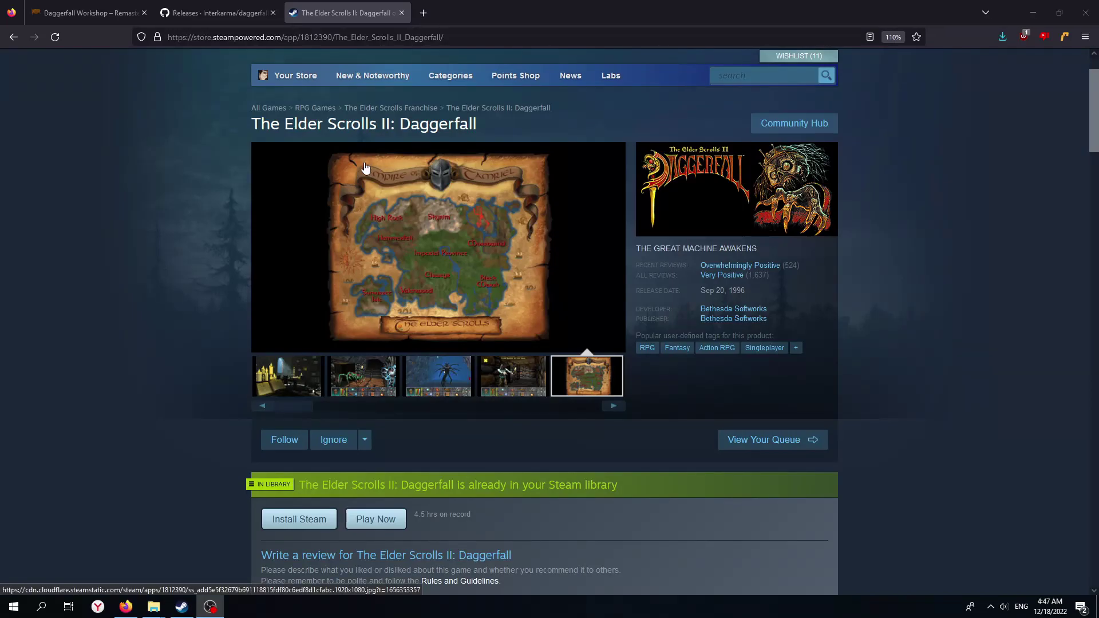
Step: Read the Daggerfall Workshop Steam guide, briefly checking the Daggerfall store page
left_click(70, 18)
scroll(386, 399, "up", 6)
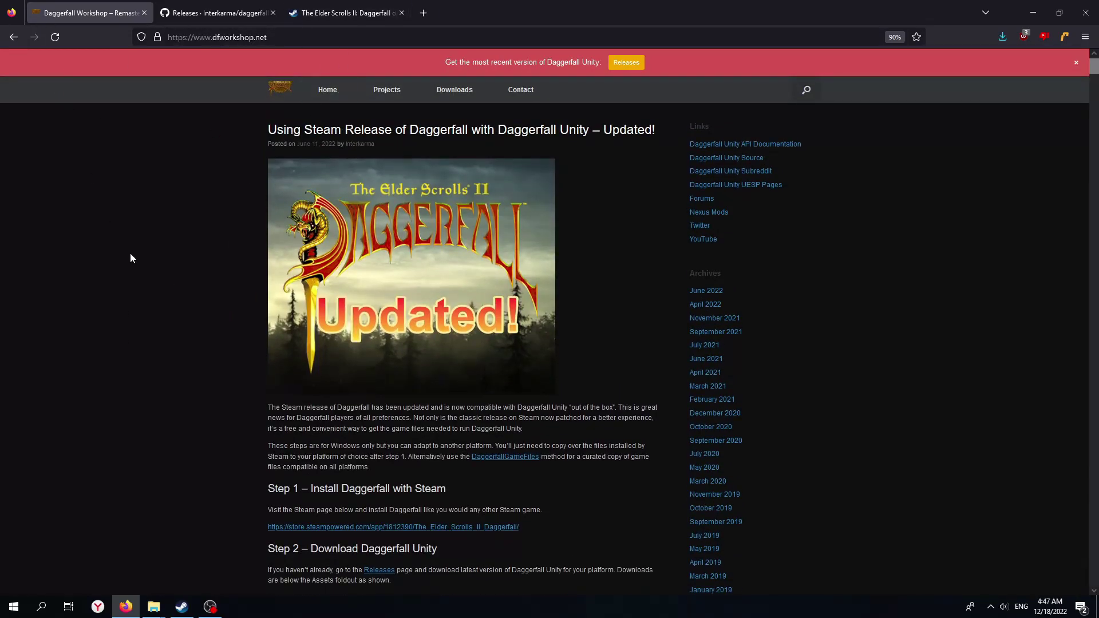
scroll(495, 470, "down", 3)
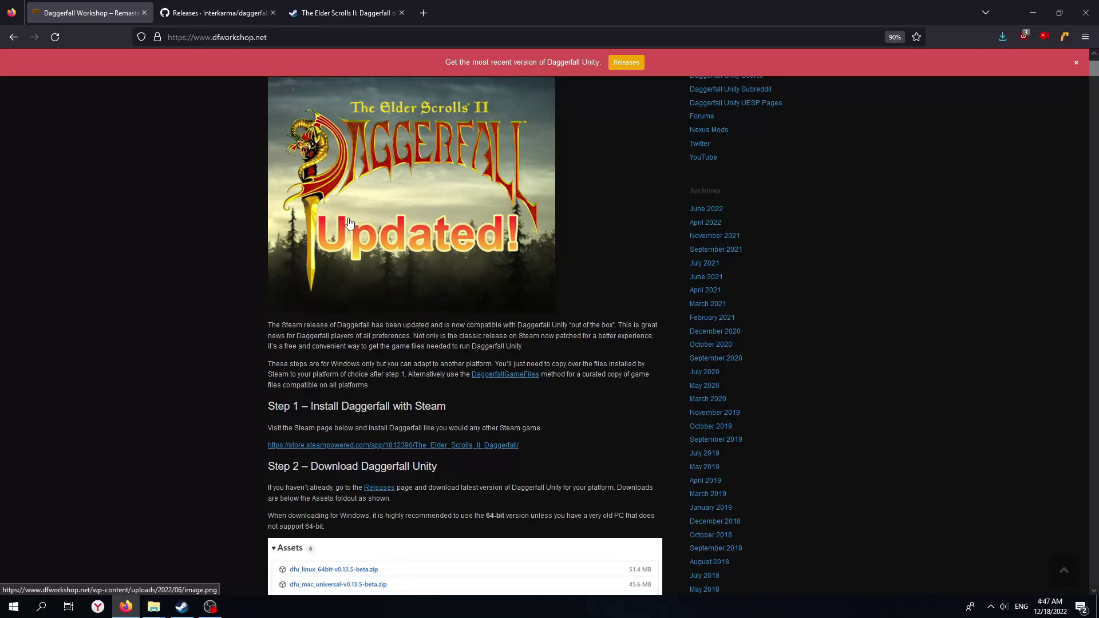
left_click(343, 13)
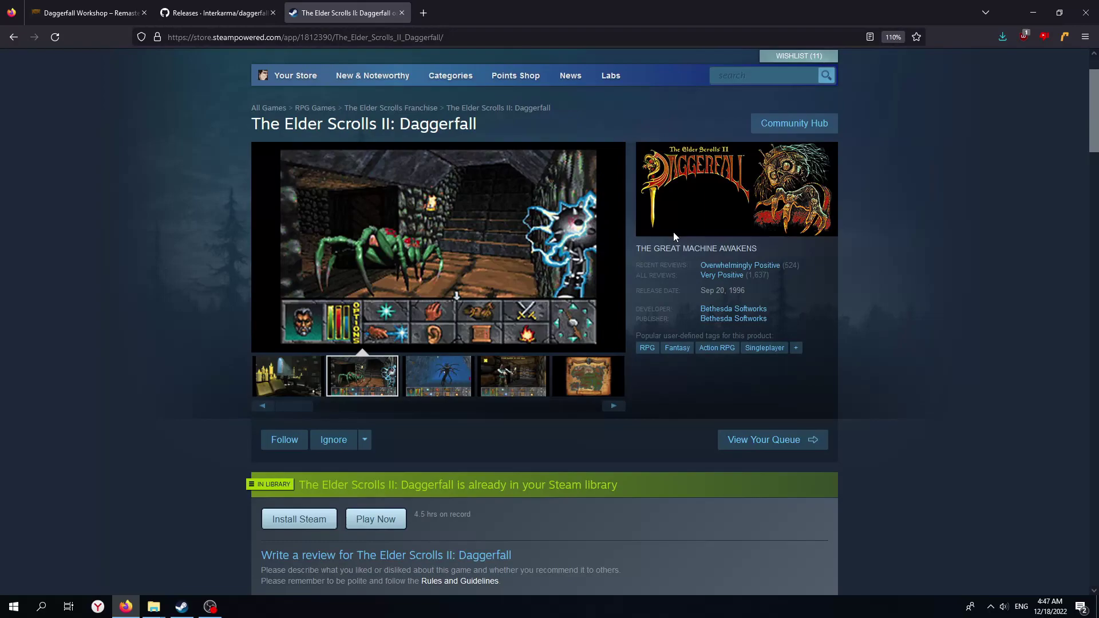
left_click(58, 8)
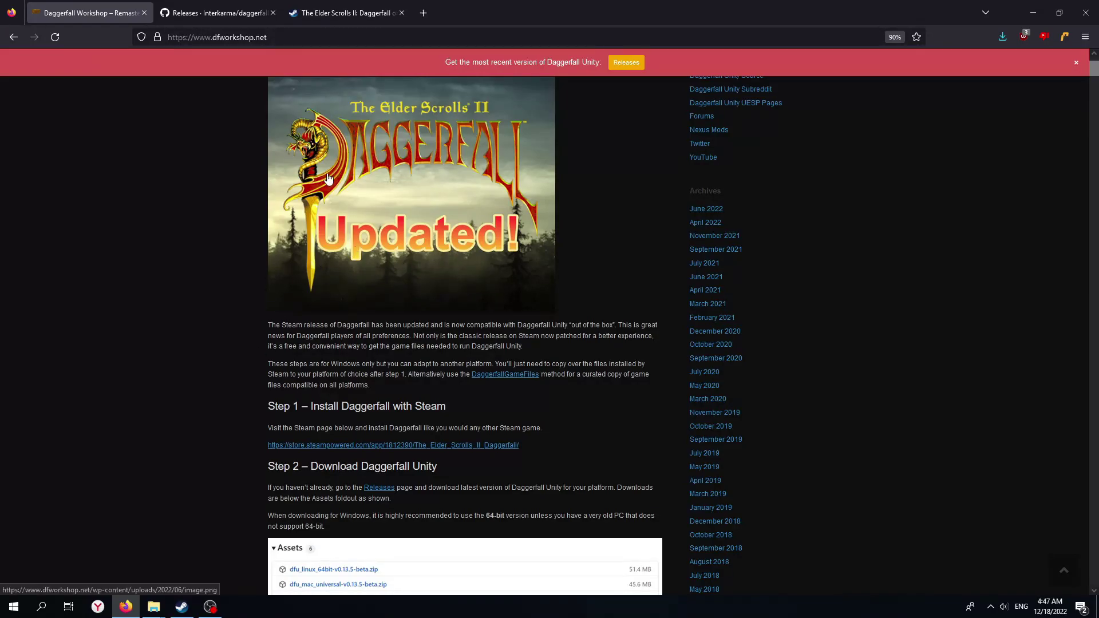
Step: Open Manual.pdf from The Elder Scrolls Daggerfall game folder in File Explorer
left_click(153, 606)
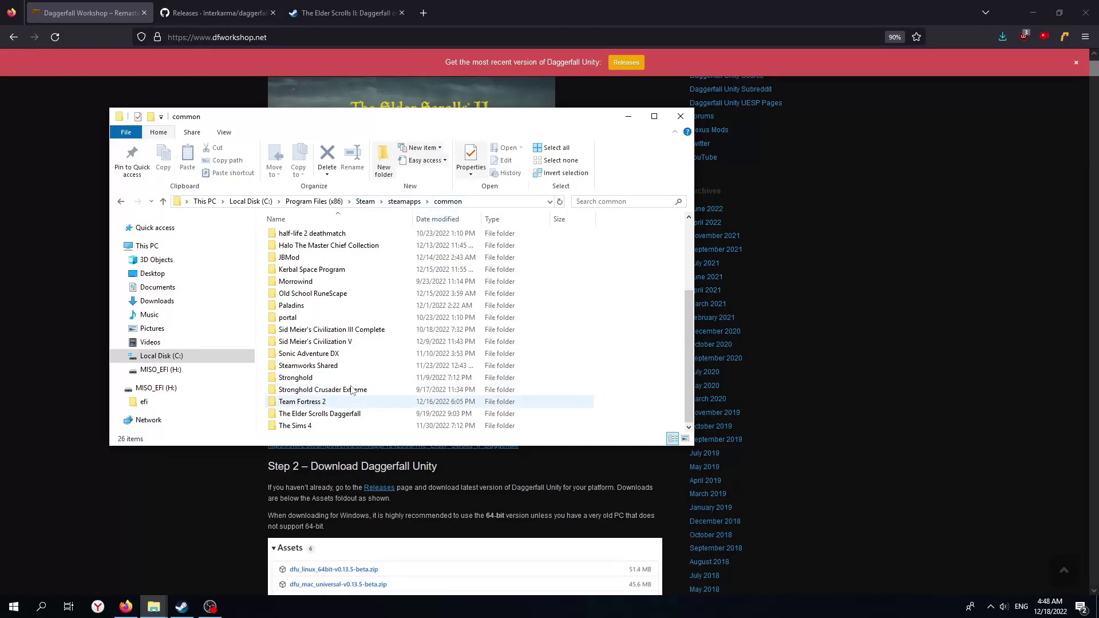
double_click(342, 415)
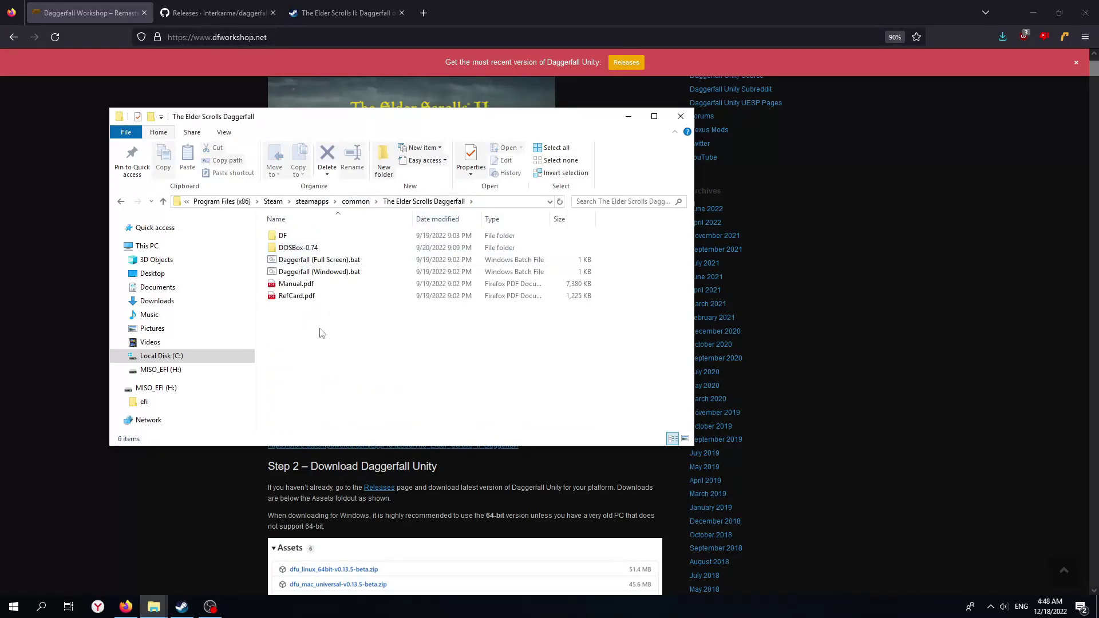
double_click(298, 283)
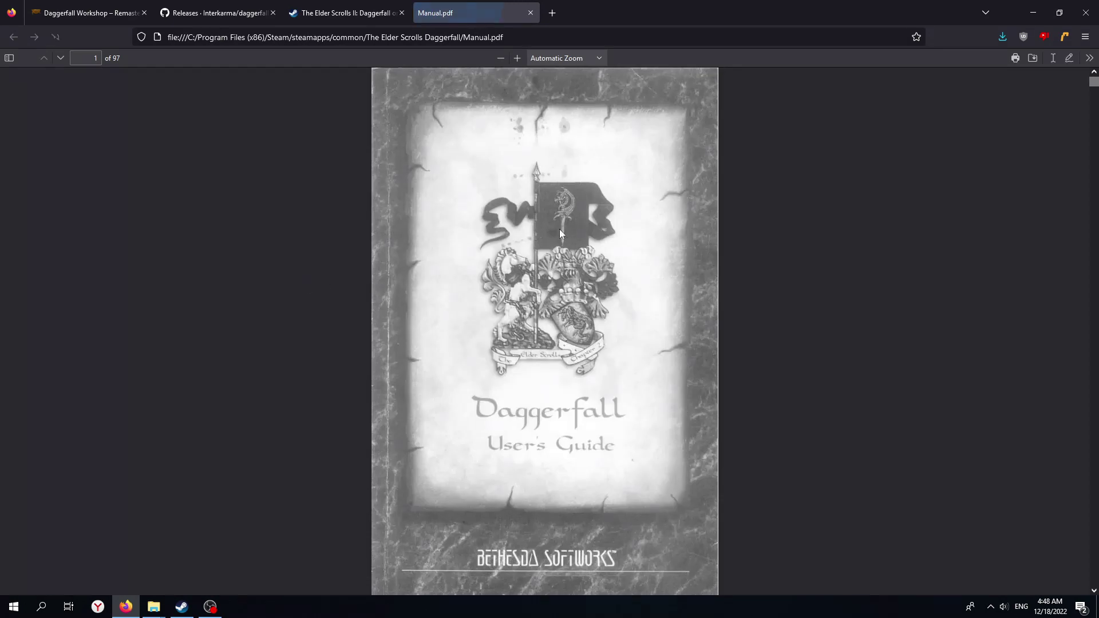
middle_click(303, 179)
Step: Autoscroll Manual.pdf to the character class pages on page 21, then return to the Steam store page
middle_click(393, 209)
middle_click(312, 205)
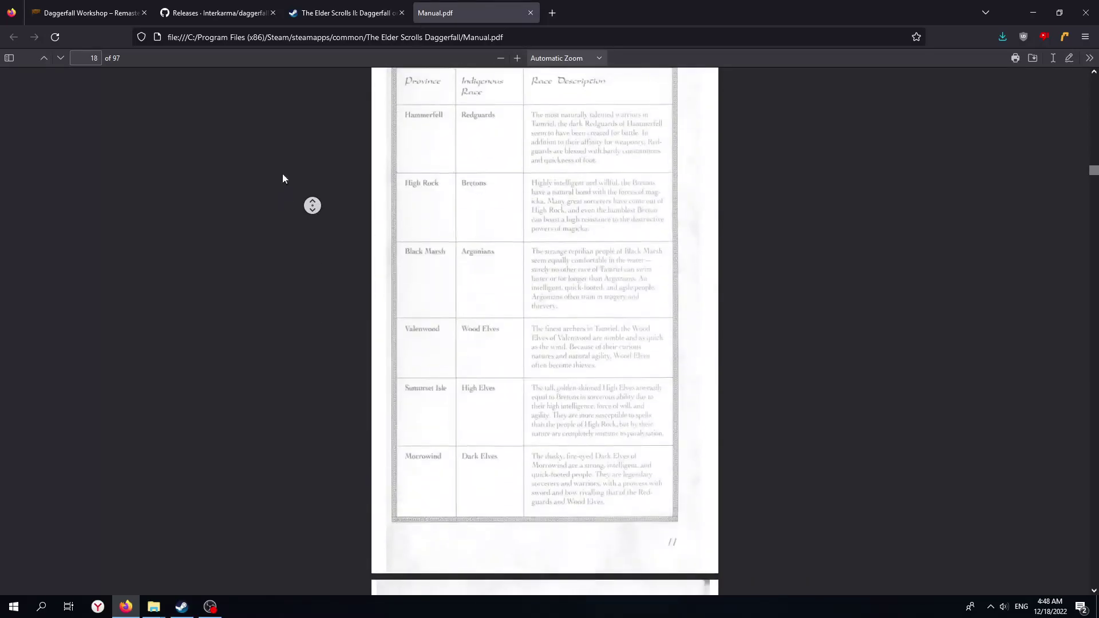
middle_click(266, 230)
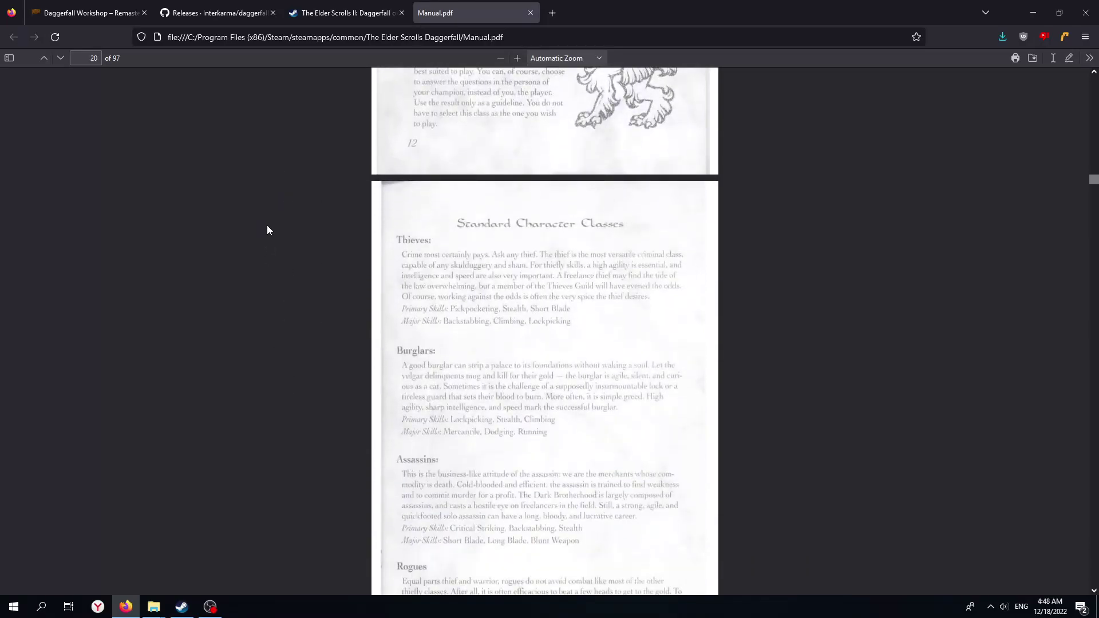
middle_click(304, 221)
middle_click(342, 188)
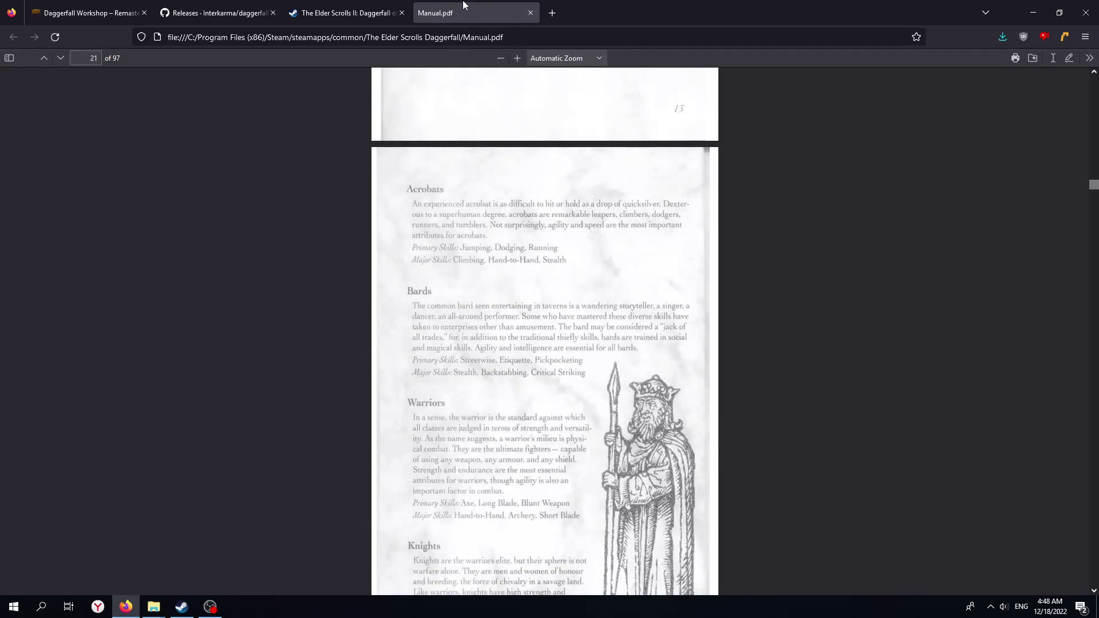
left_click(312, 8)
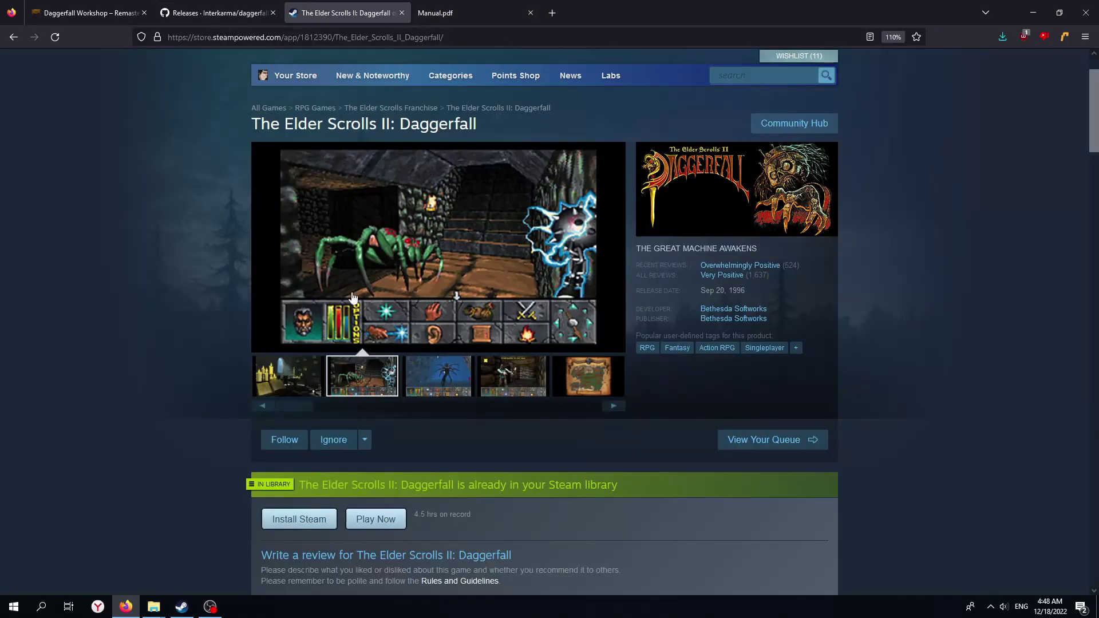
Step: Read Step 2 – Download Daggerfall Unity in the guide, then switch to the GitHub Releases page
left_click(64, 14)
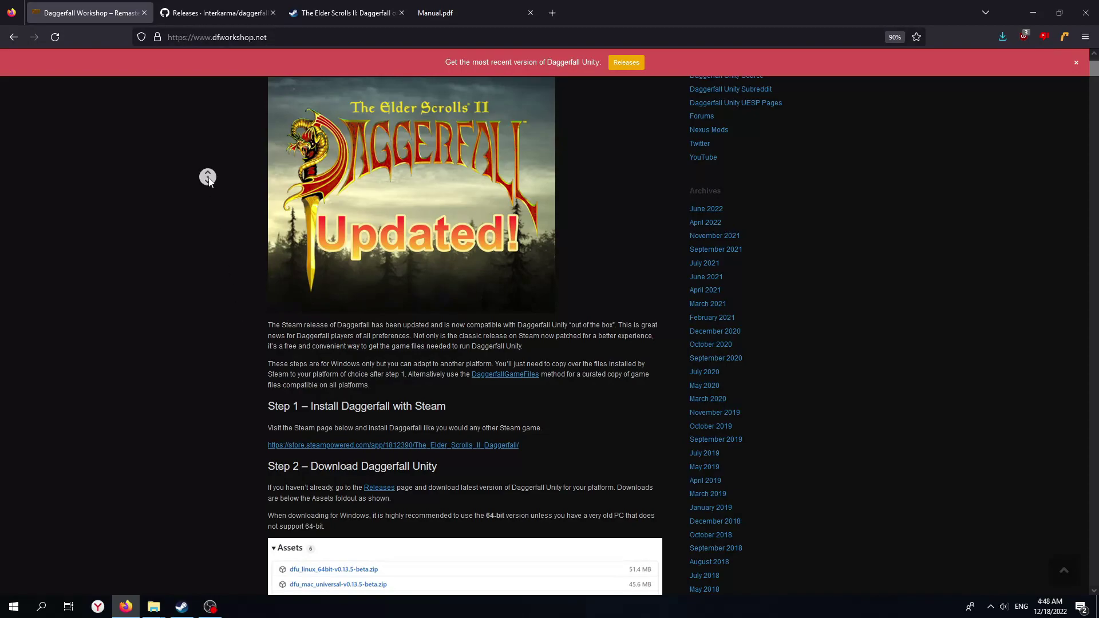
middle_click(220, 203)
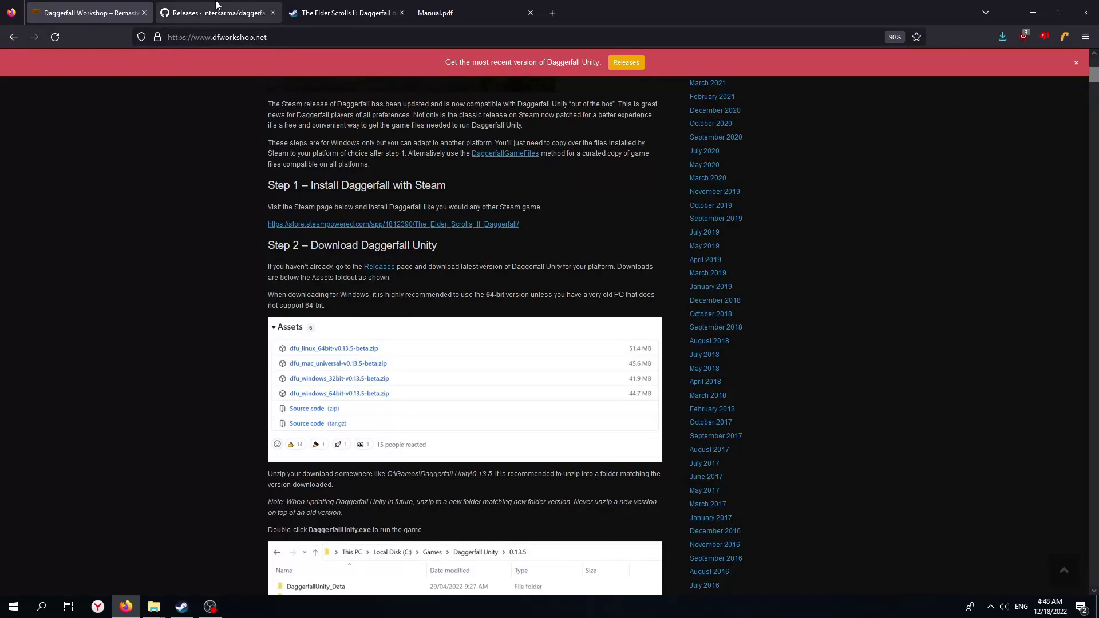
left_click(218, 8)
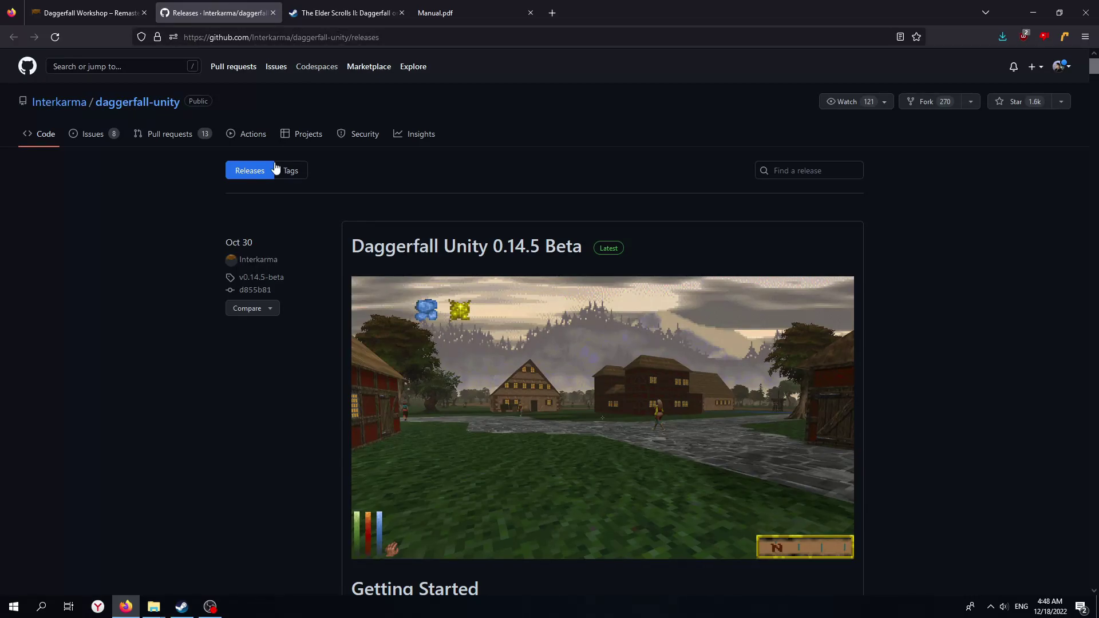
Step: Download dfu_windows_64bit-v0.14.5-beta.zip from the 0.14.5 Beta release assets
middle_click(135, 335)
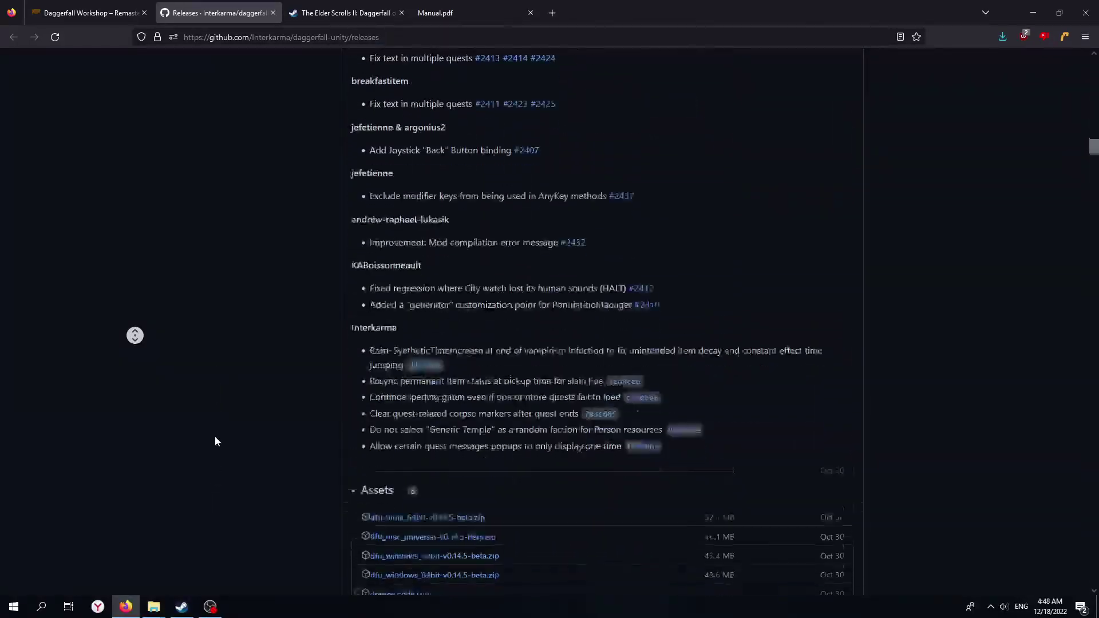
left_click(293, 343)
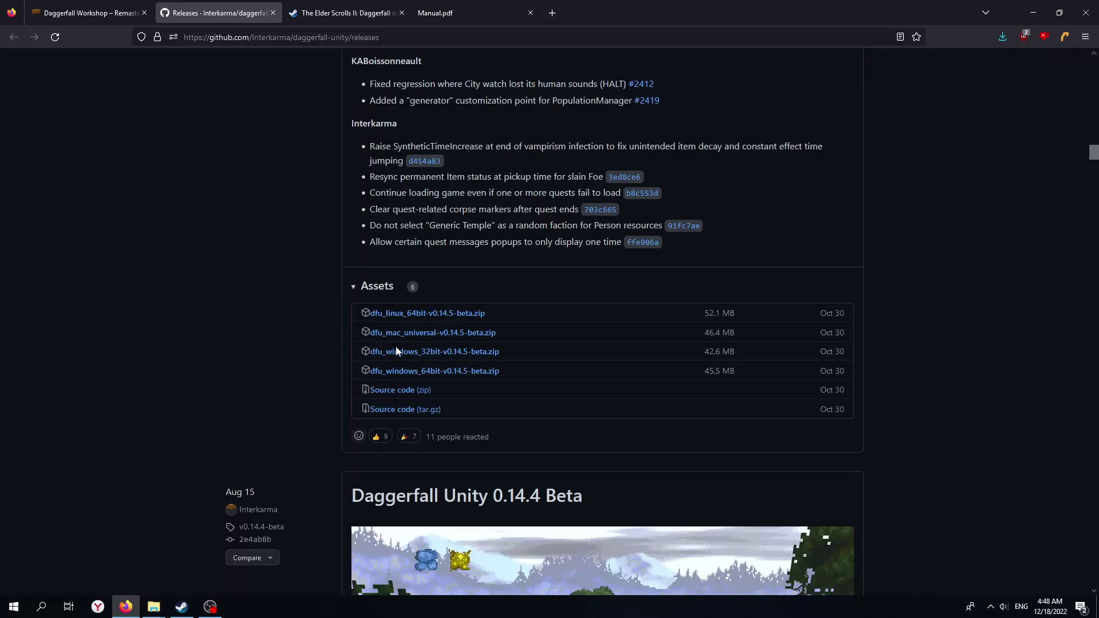
left_click(434, 371)
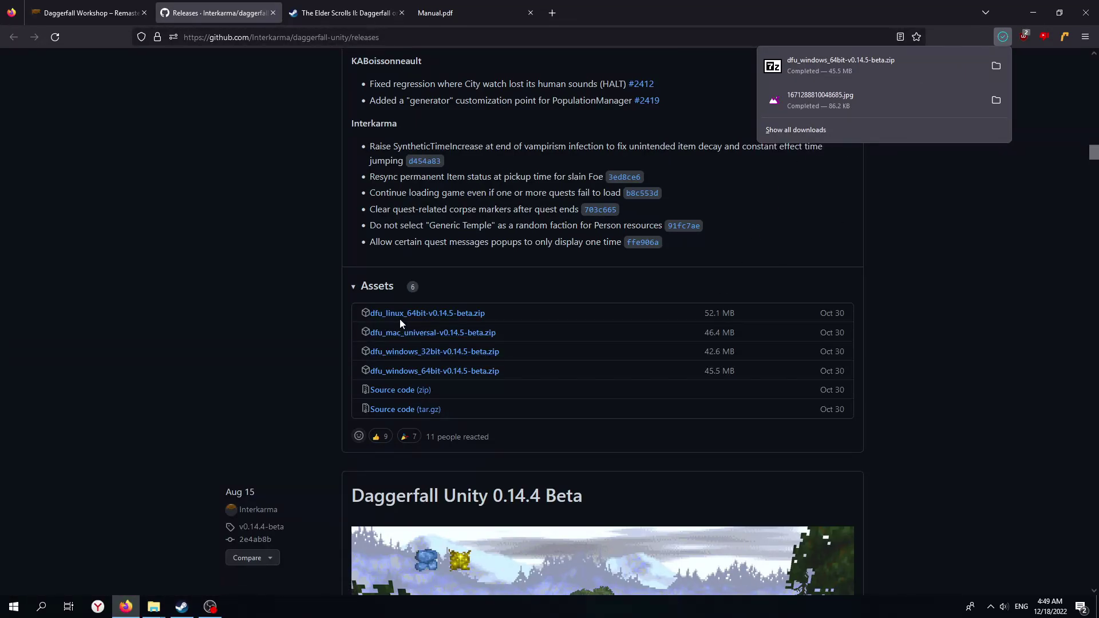
Step: Open the downloaded zip in 7-Zip and position it beside the empty Daggerfall folder window
left_click(873, 79)
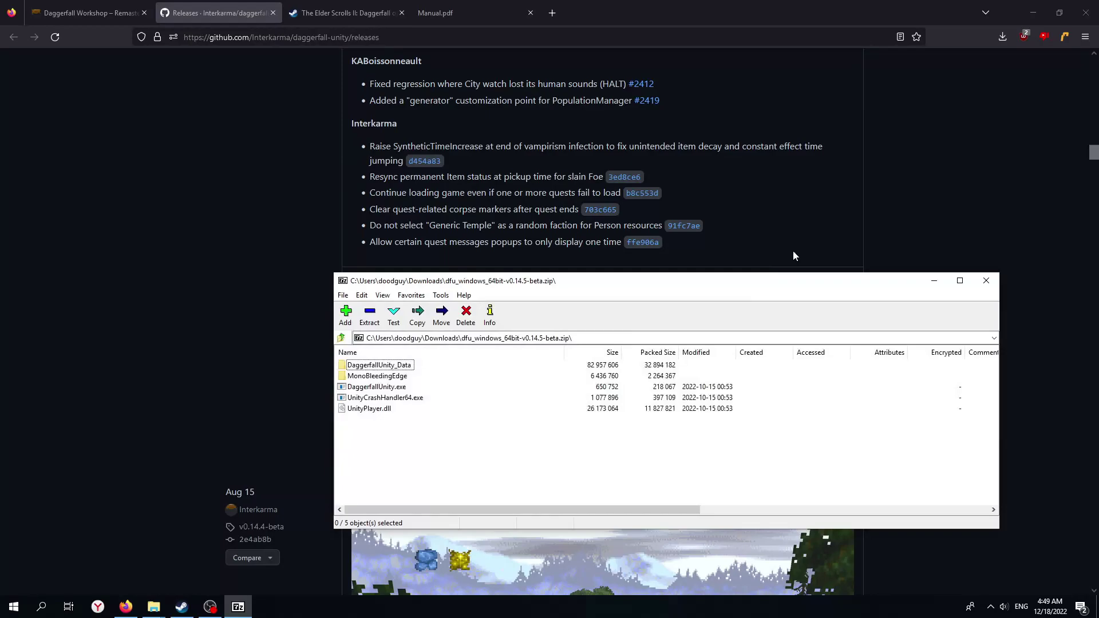
left_click_drag(602, 283, 554, 124)
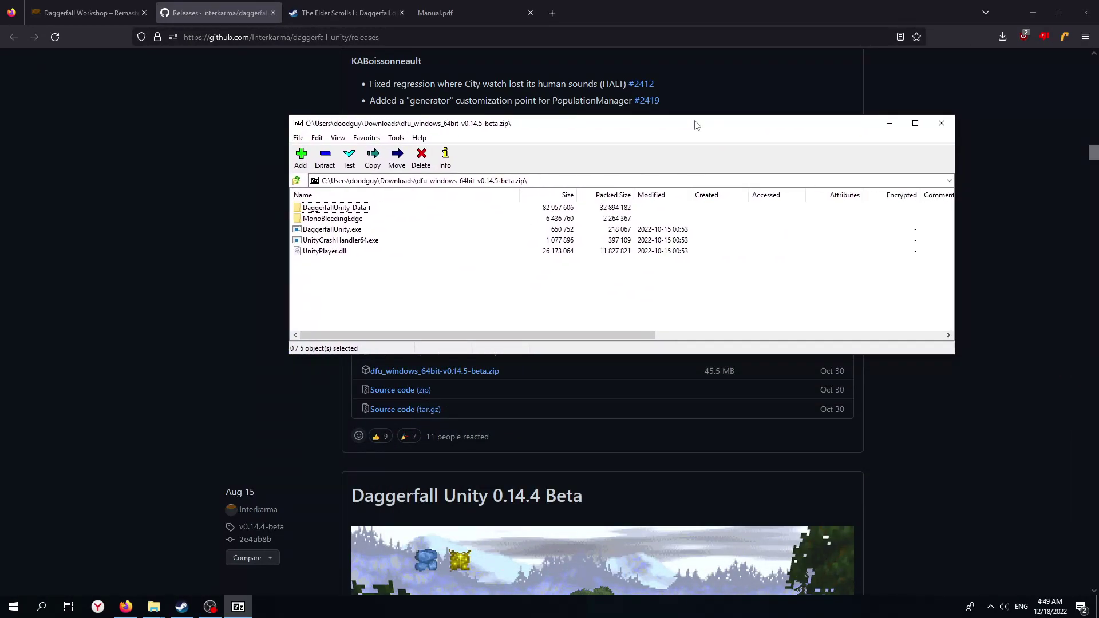
left_click_drag(954, 179, 755, 180)
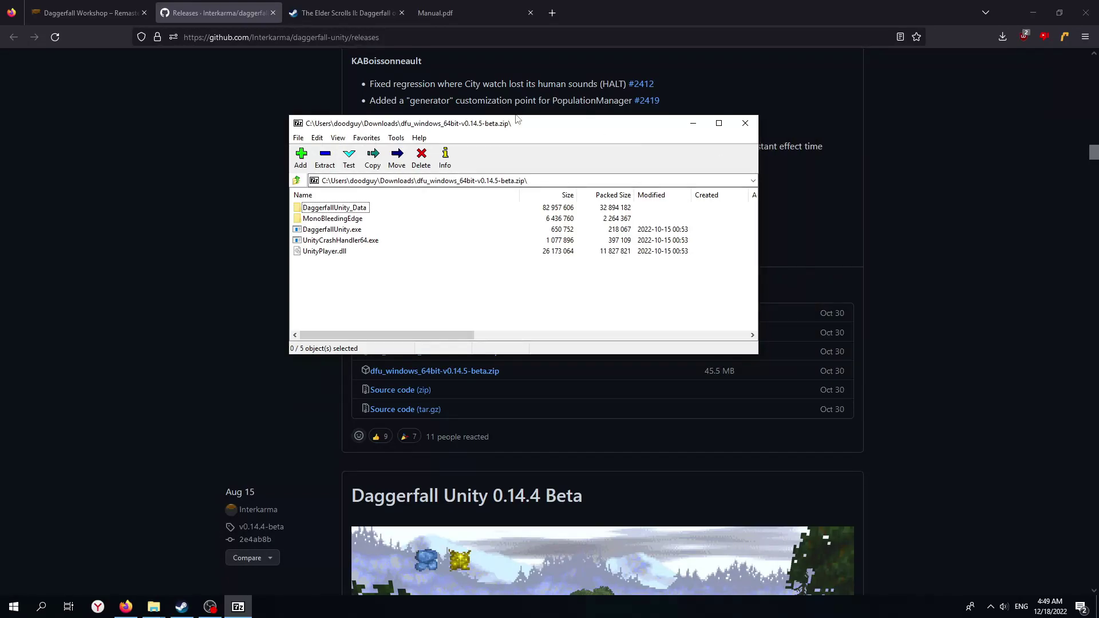
left_click_drag(489, 132, 798, 131)
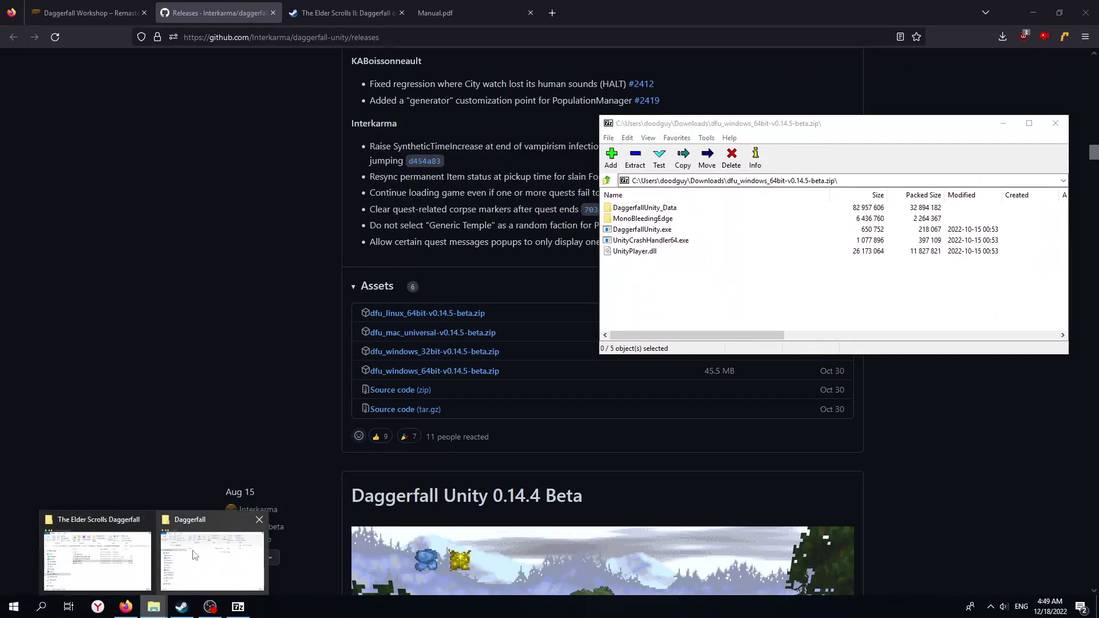
left_click(153, 606)
left_click_drag(86, 178, 624, 169)
left_click_drag(753, 127, 884, 126)
Step: Drag all five archive entries into the Daggerfall folder, then move the game folder window aside
left_click_drag(804, 277, 755, 215)
left_click_drag(784, 275, 753, 208)
left_click_drag(753, 208, 509, 342)
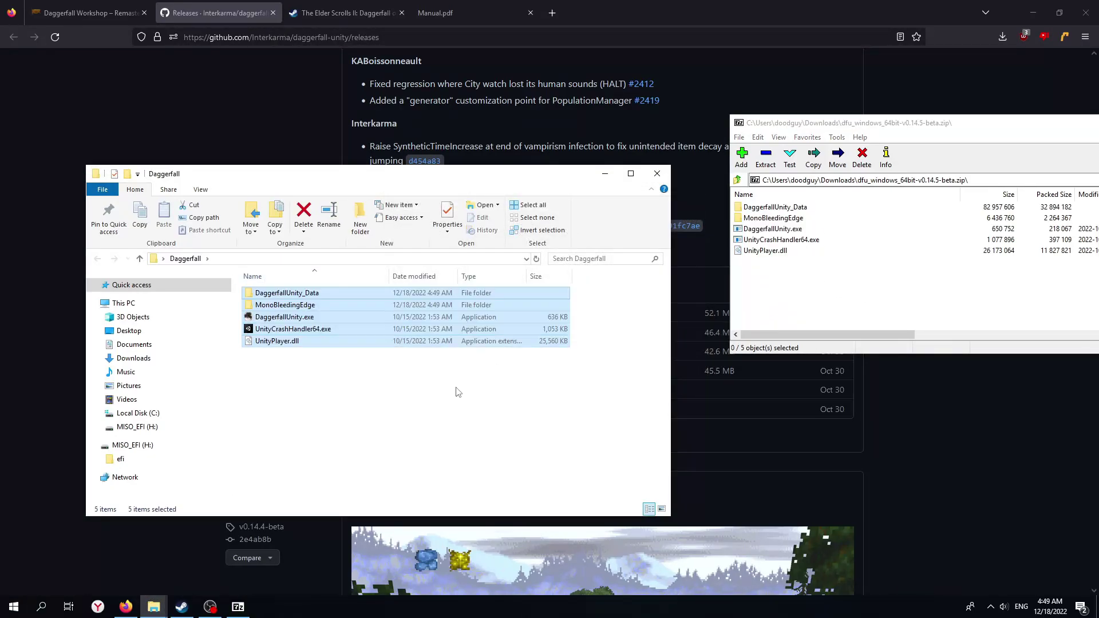
left_click(326, 421)
mouse_move(154, 606)
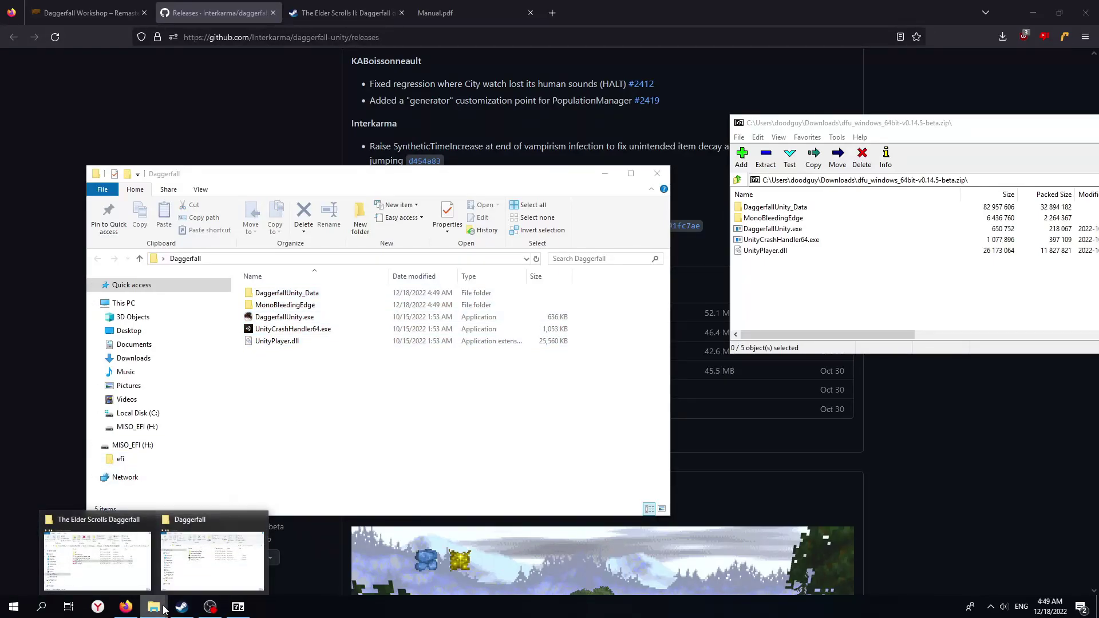
left_click(112, 558)
left_click_drag(401, 117, 893, 228)
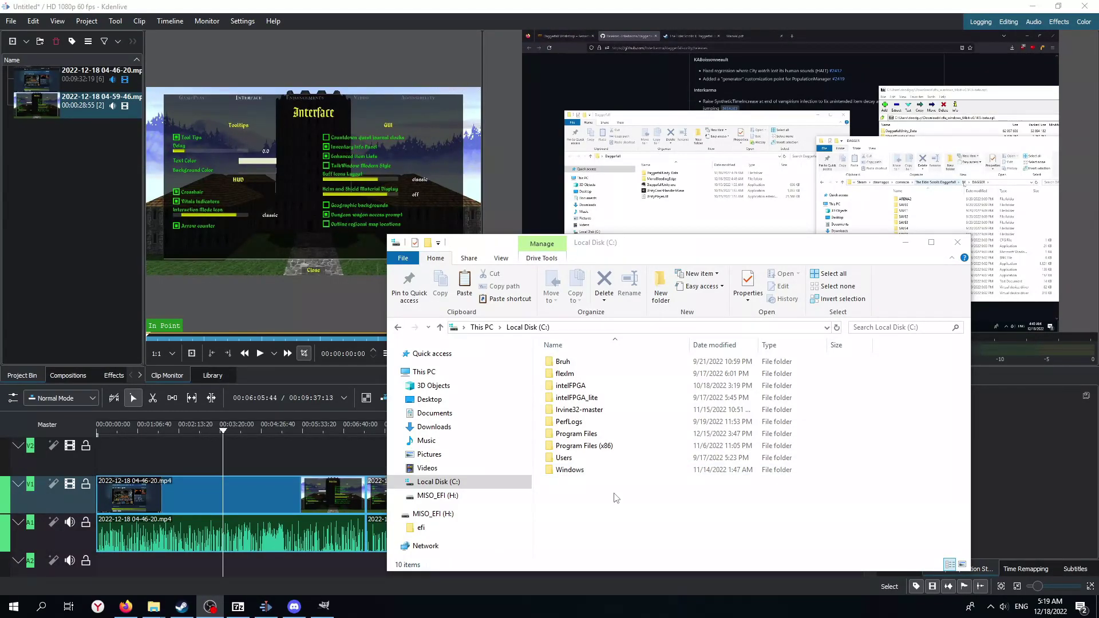
Step: Browse to Program Files (x86)\Steam\steamapps\common\The Elder Scrolls Daggerfall
double_click(601, 447)
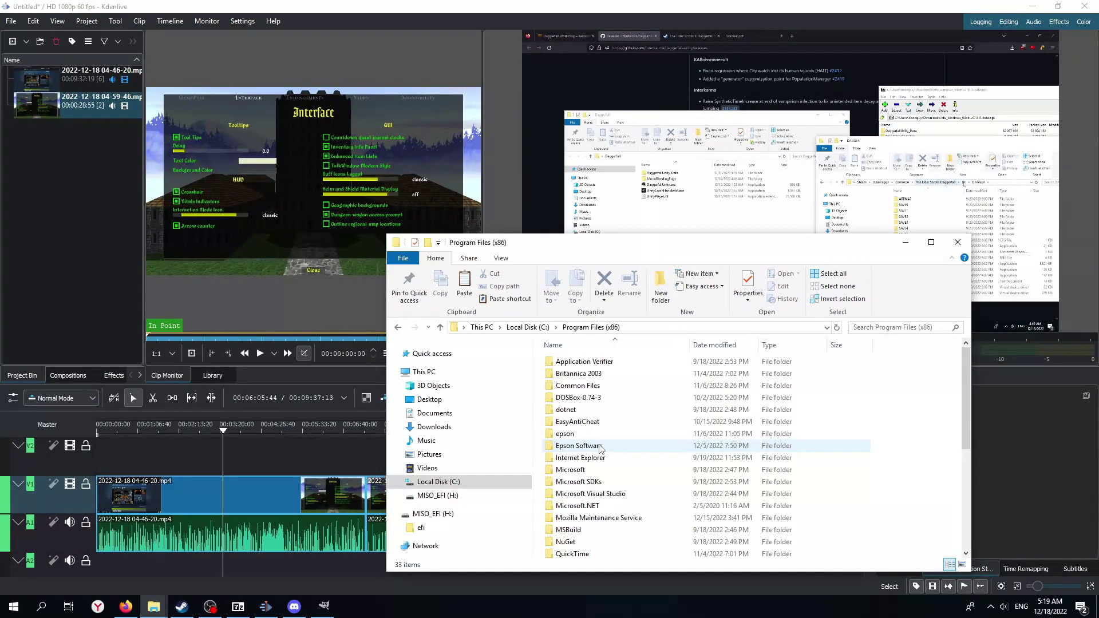
scroll(578, 475, "down", 5)
double_click(576, 479)
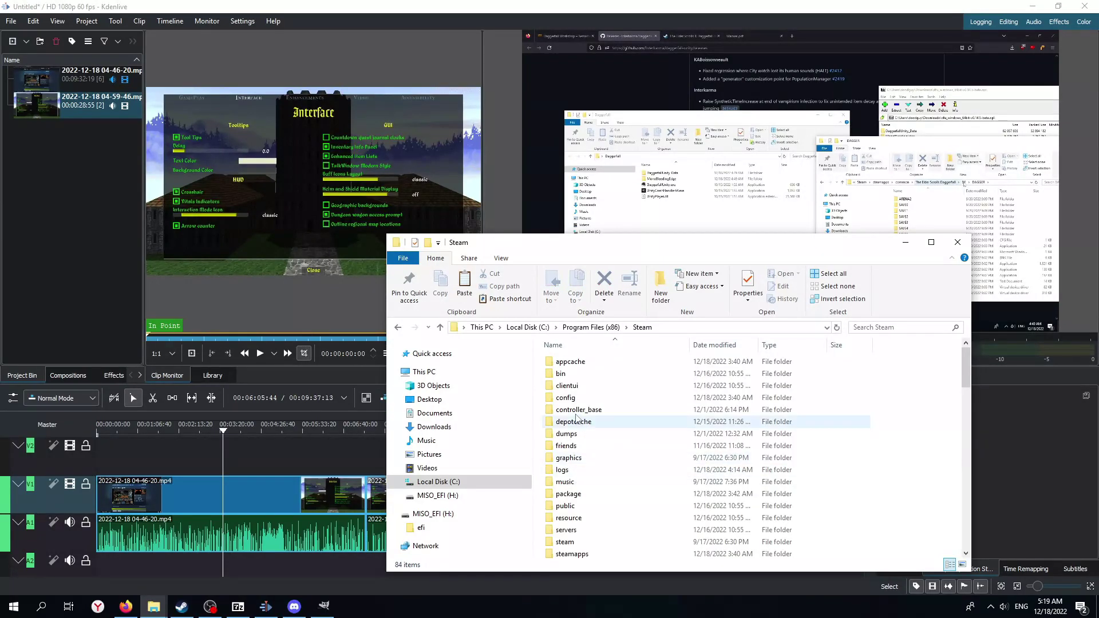
scroll(578, 434, "down", 5)
left_click(578, 387)
double_click(577, 384)
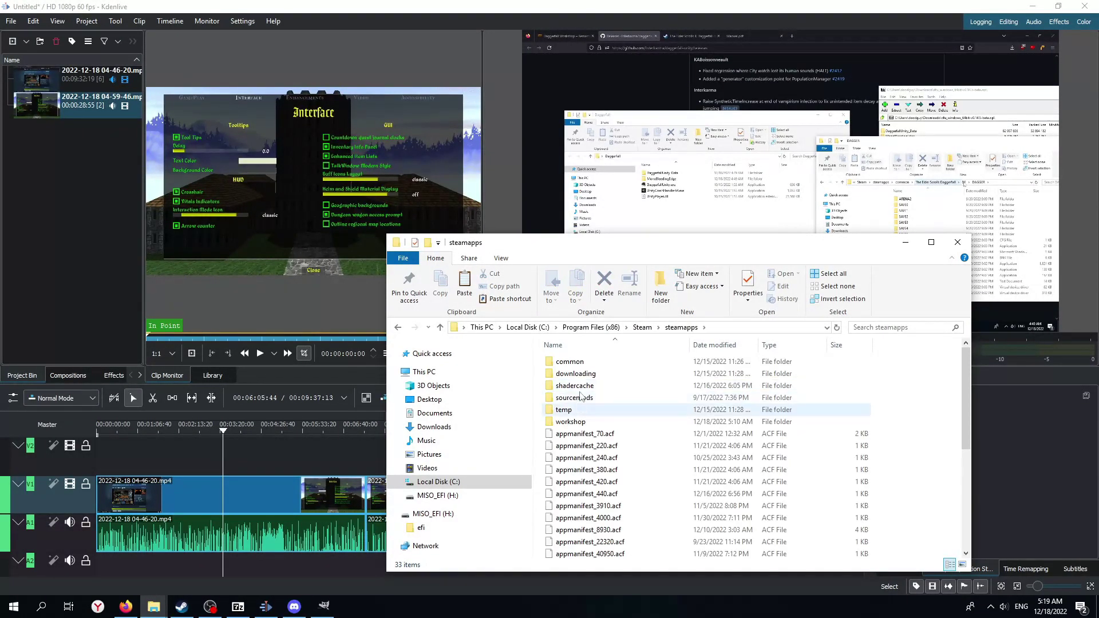
double_click(576, 362)
scroll(581, 515, "down", 3)
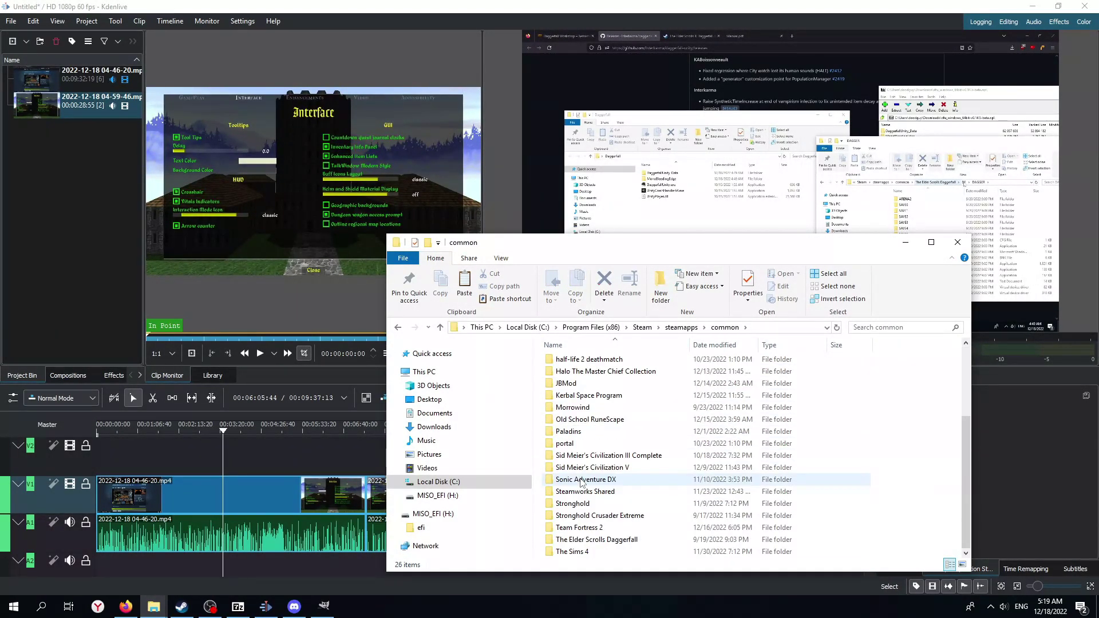
double_click(587, 539)
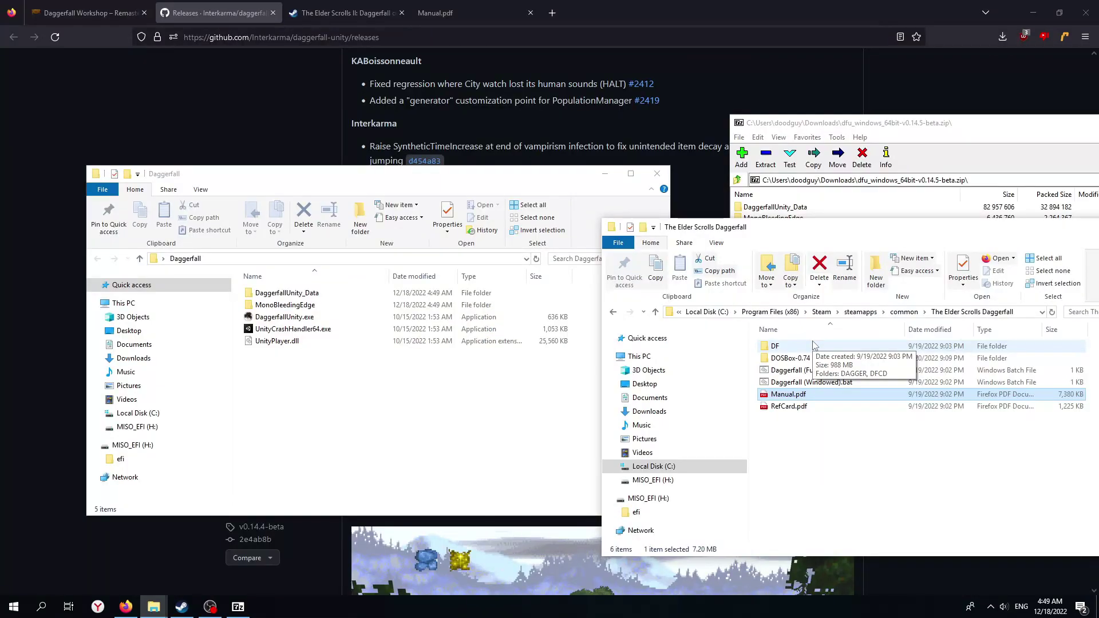
Step: Open the DF\DAGGER folder inside the Steam Daggerfall install
double_click(813, 345)
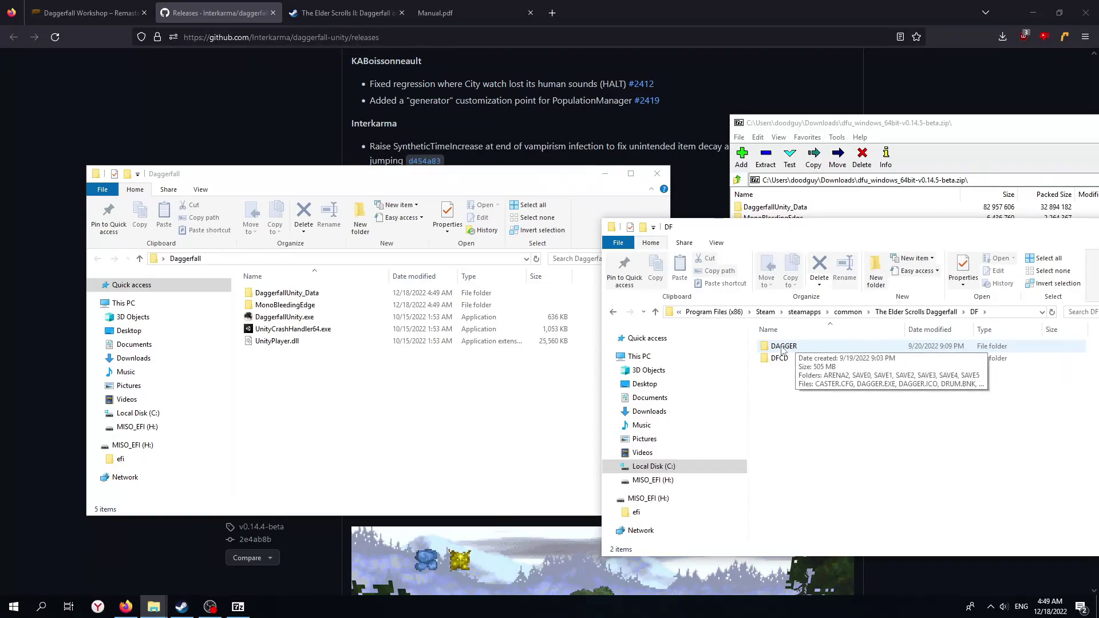
double_click(783, 346)
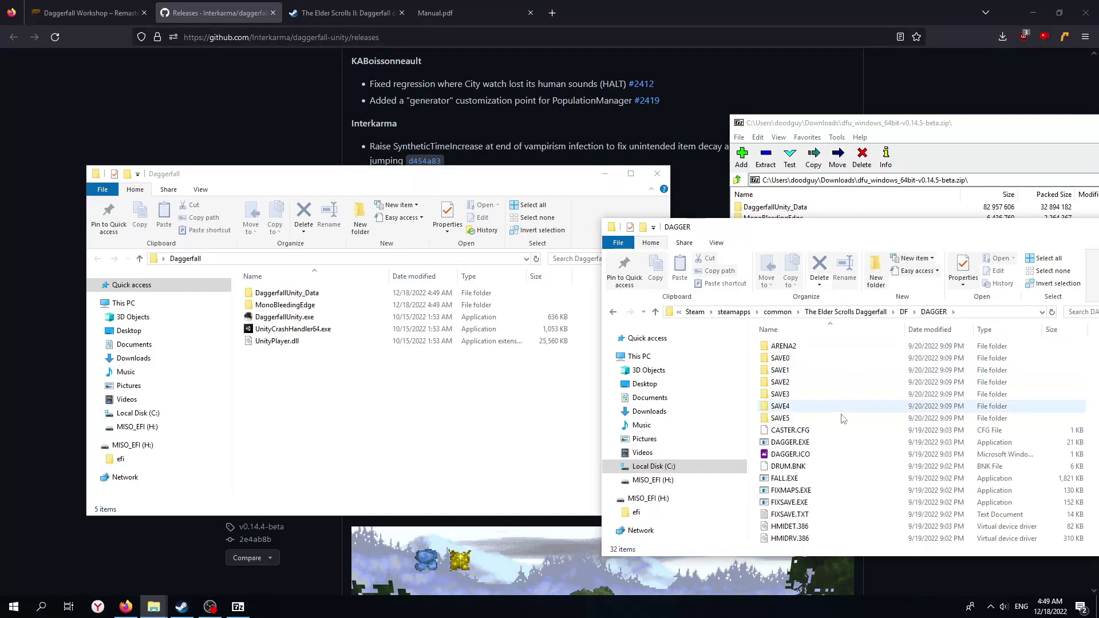
left_click(903, 311)
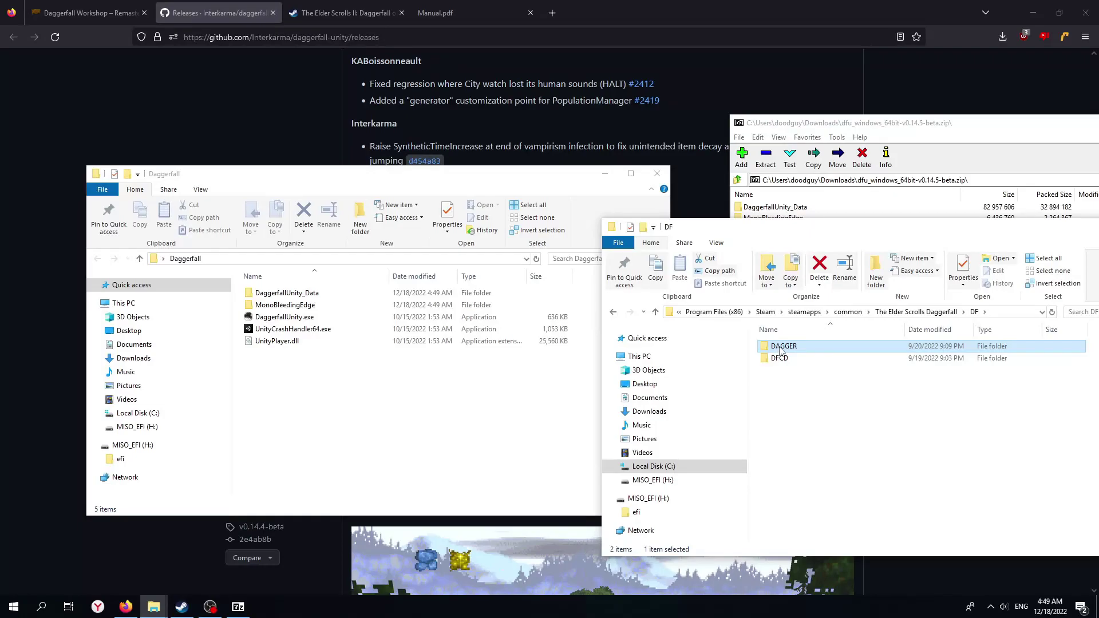
left_click(779, 359)
double_click(782, 346)
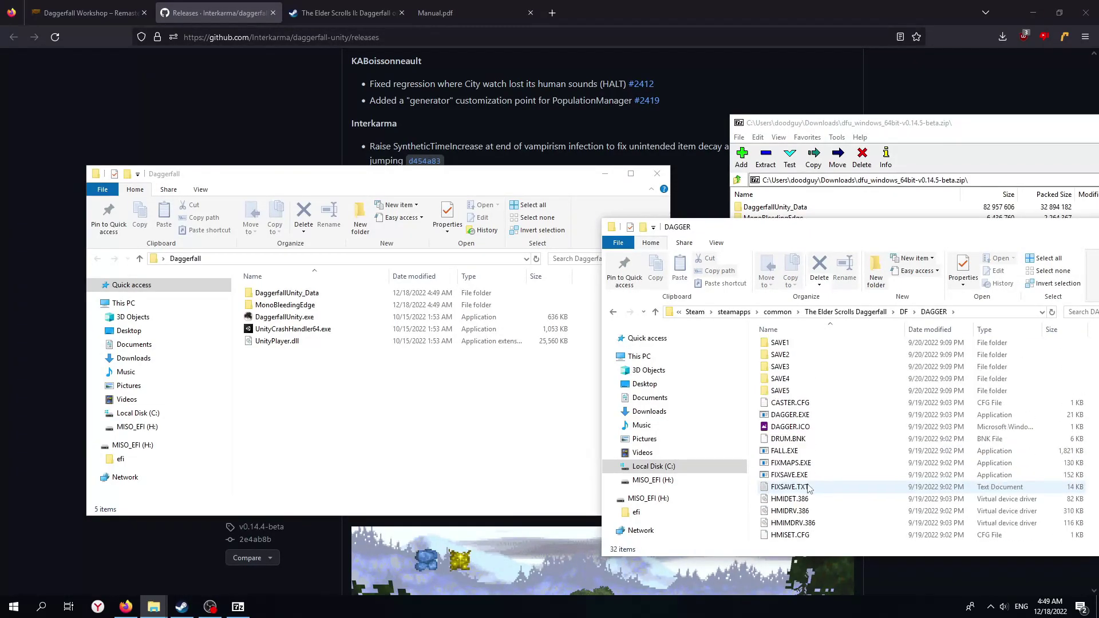
Step: Copy the ARENA2 folder and paste it into the Daggerfall Unity folder
left_click(800, 347)
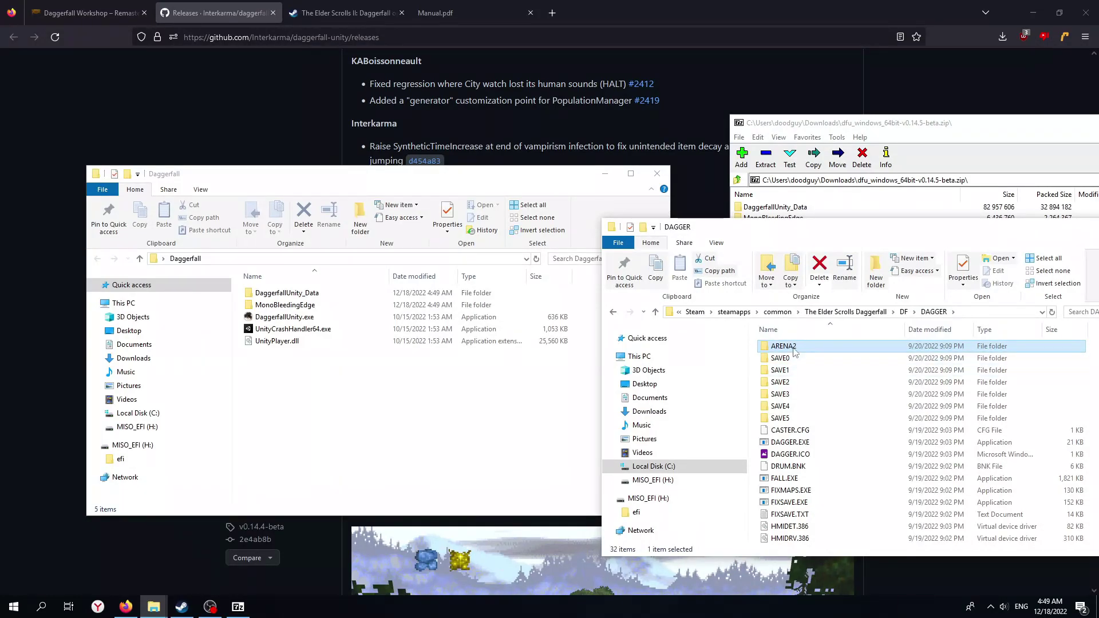
right_click(793, 348)
left_click(813, 282)
left_click(464, 449)
right_click(368, 382)
left_click(432, 461)
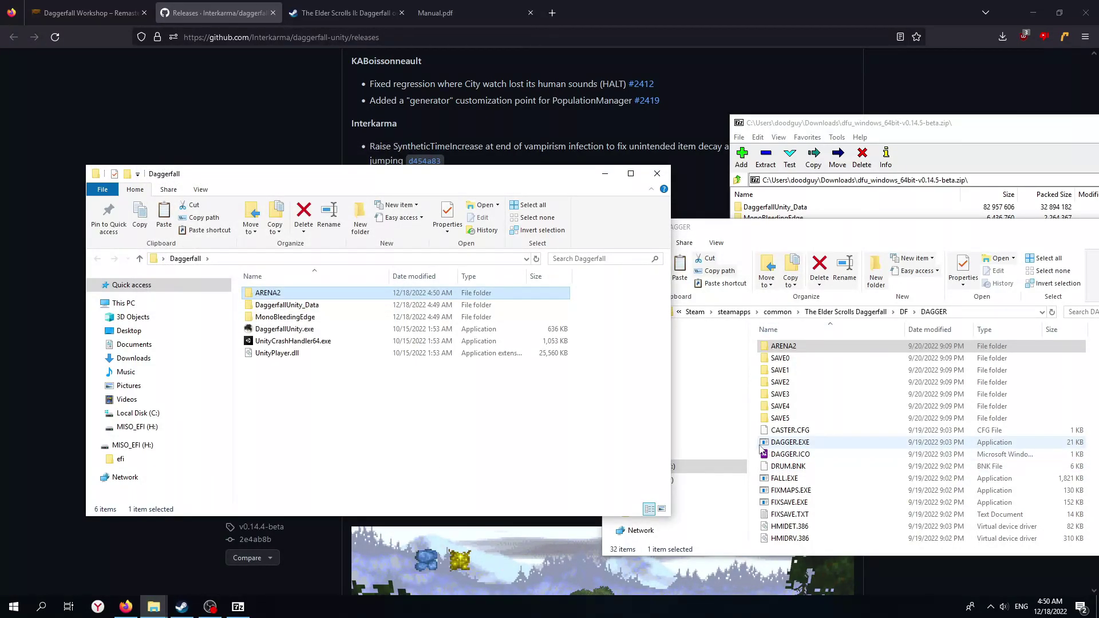
Step: Check the properties of the DFCD and DAGGER folders in DF
left_click(903, 311)
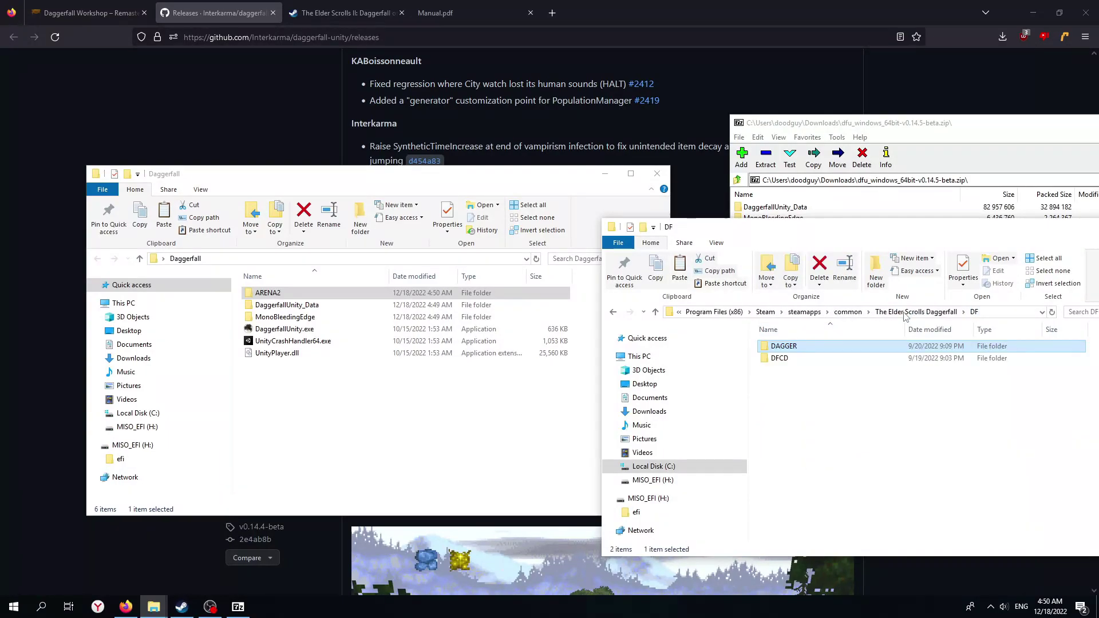
right_click(812, 362)
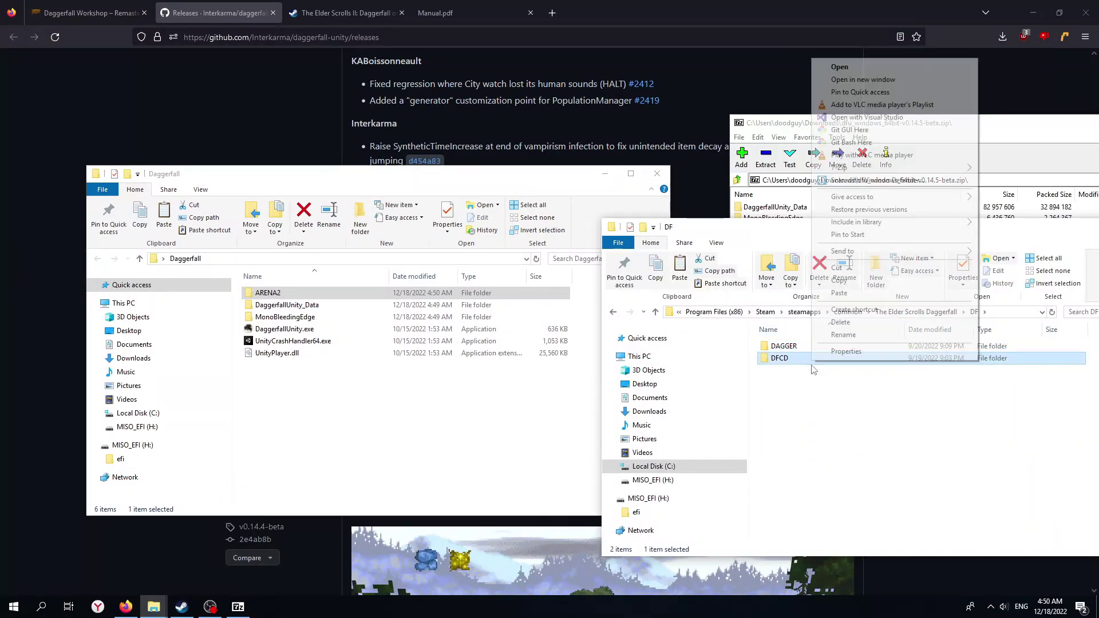
left_click(842, 351)
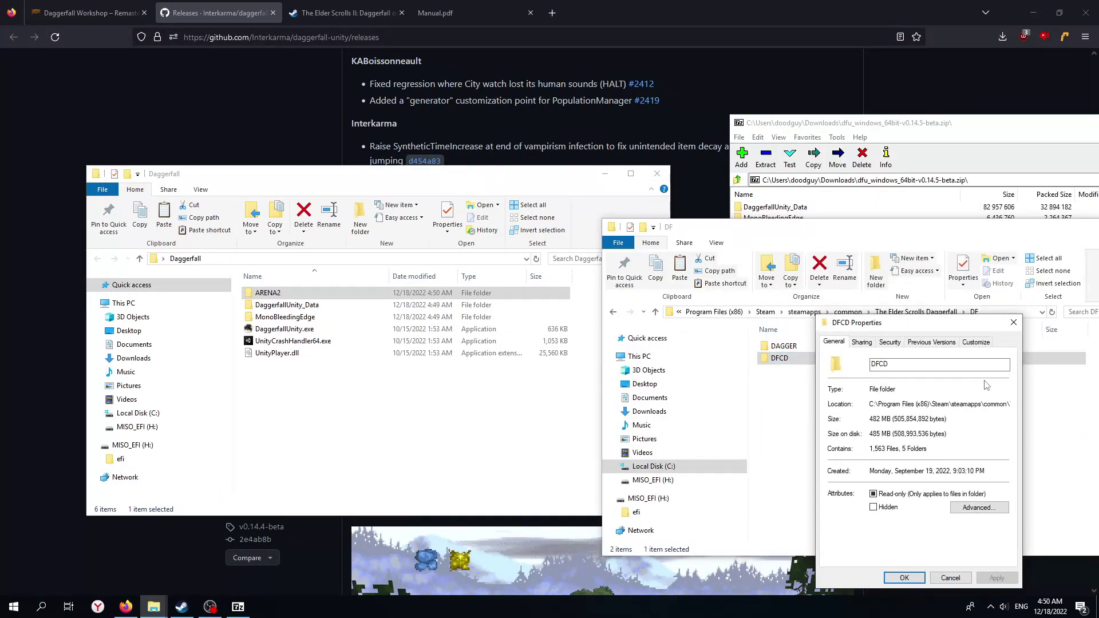
left_click(1013, 322)
right_click(919, 347)
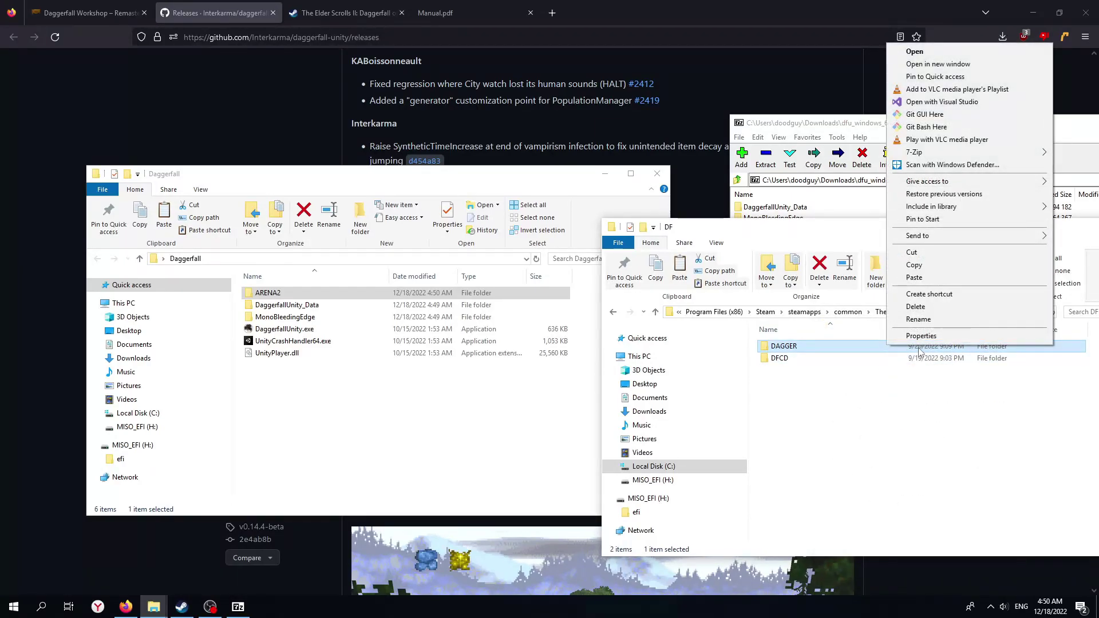
left_click(922, 336)
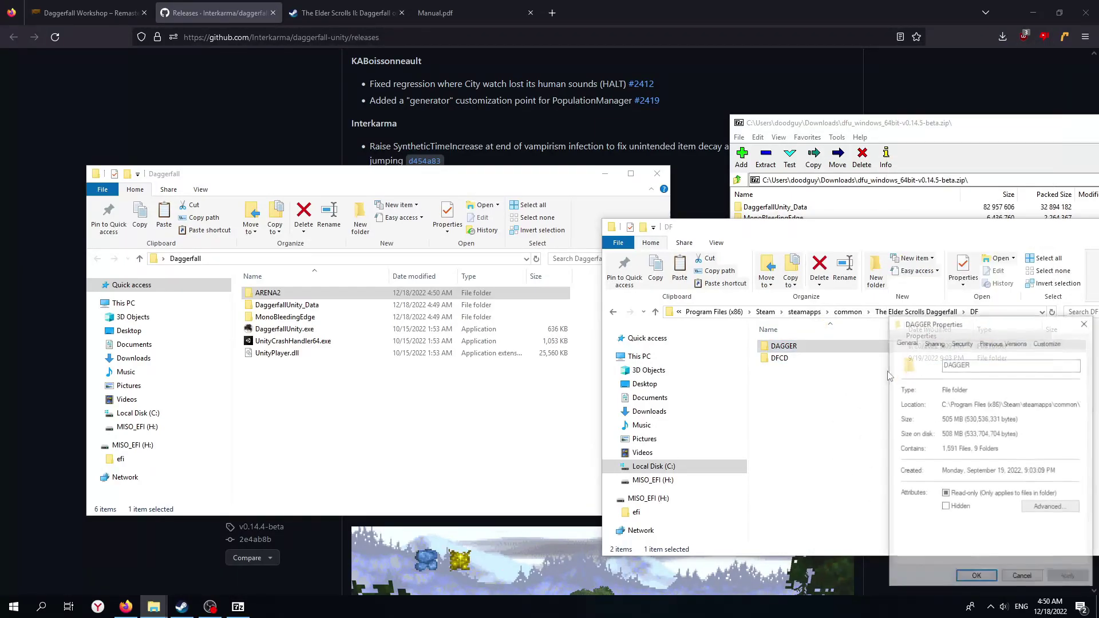
left_click(1085, 322)
Step: Browse the DFCD and DAGGER folders' contents, ending back in DAGGER
double_click(790, 357)
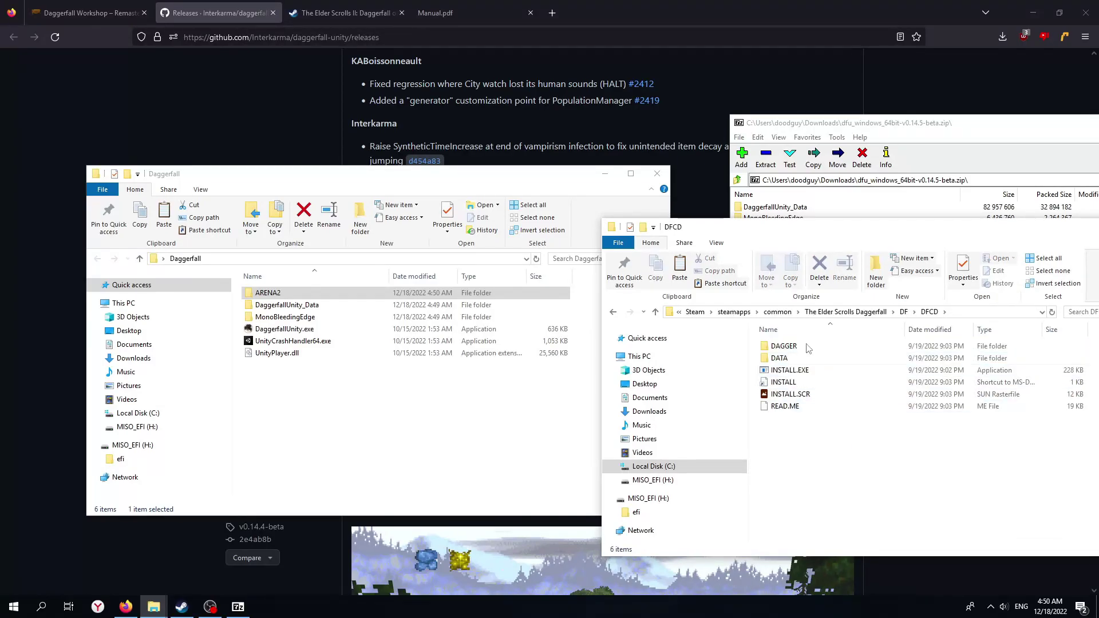
left_click(904, 311)
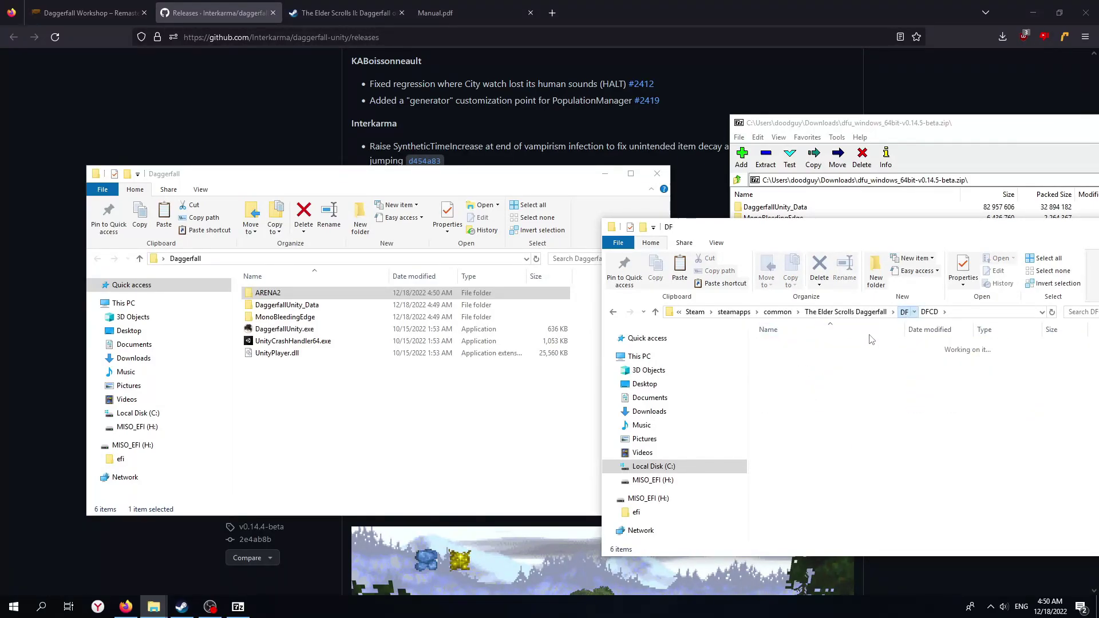
double_click(815, 346)
scroll(818, 395, "down", 5)
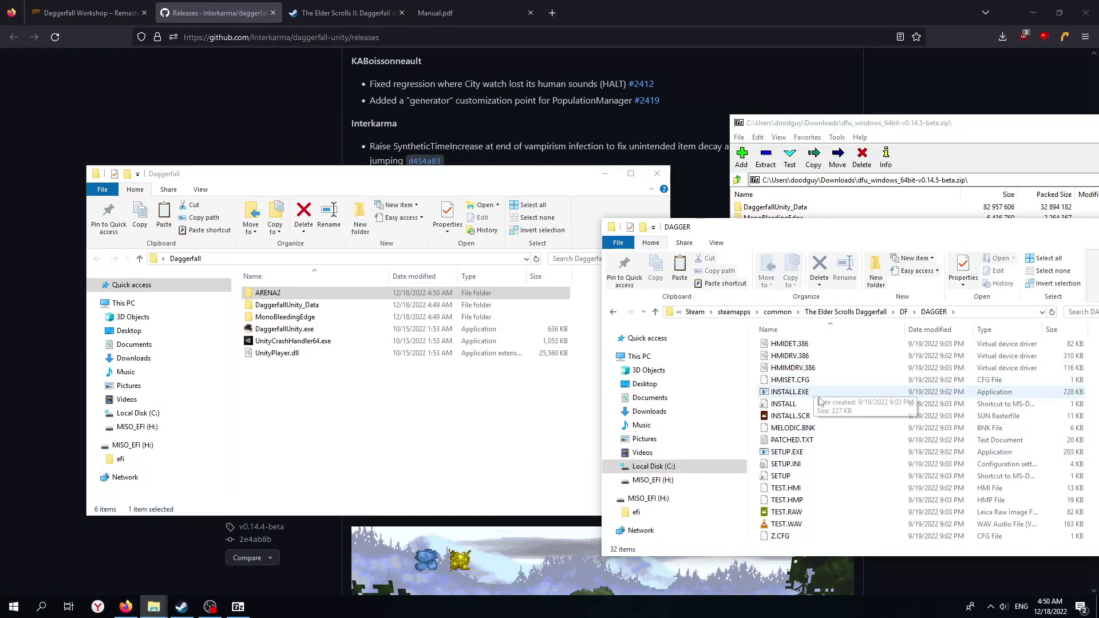
scroll(801, 458, "up", 5)
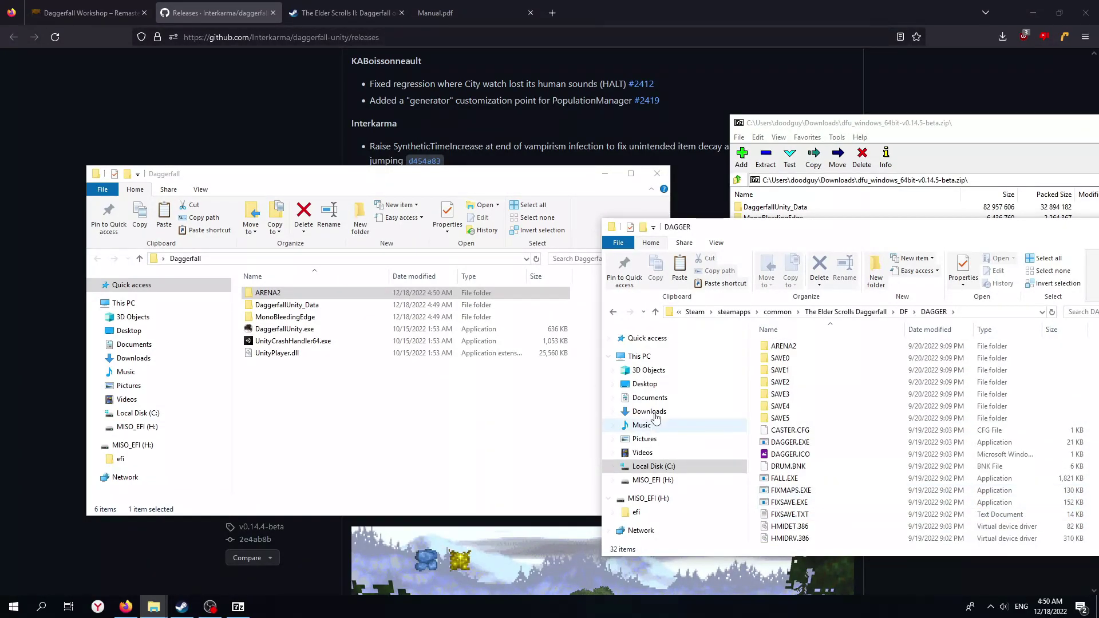
left_click(903, 311)
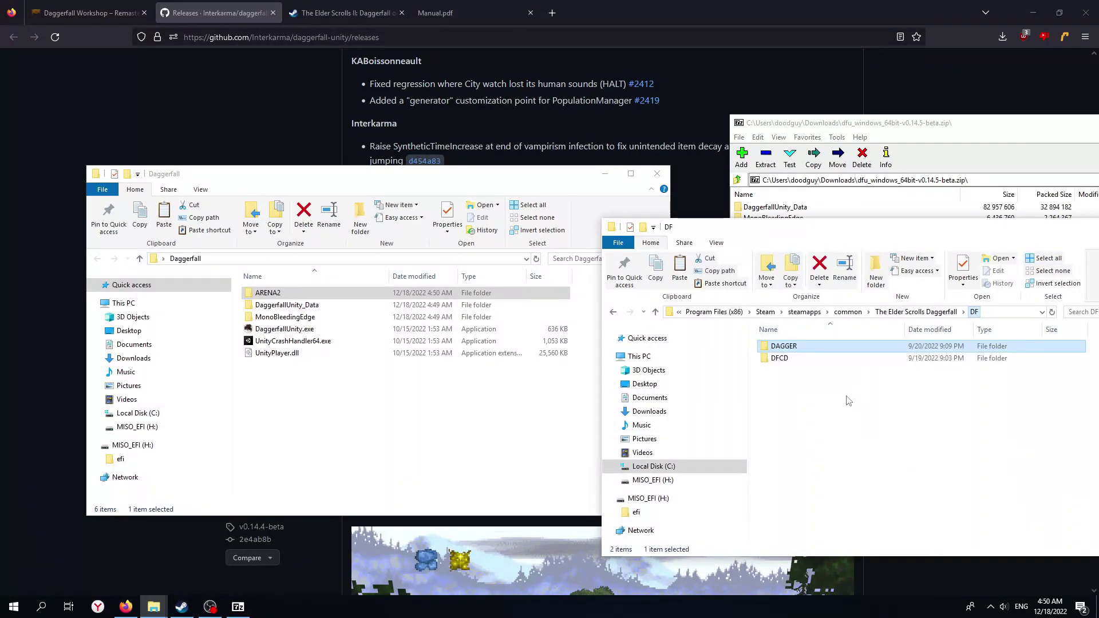
double_click(791, 347)
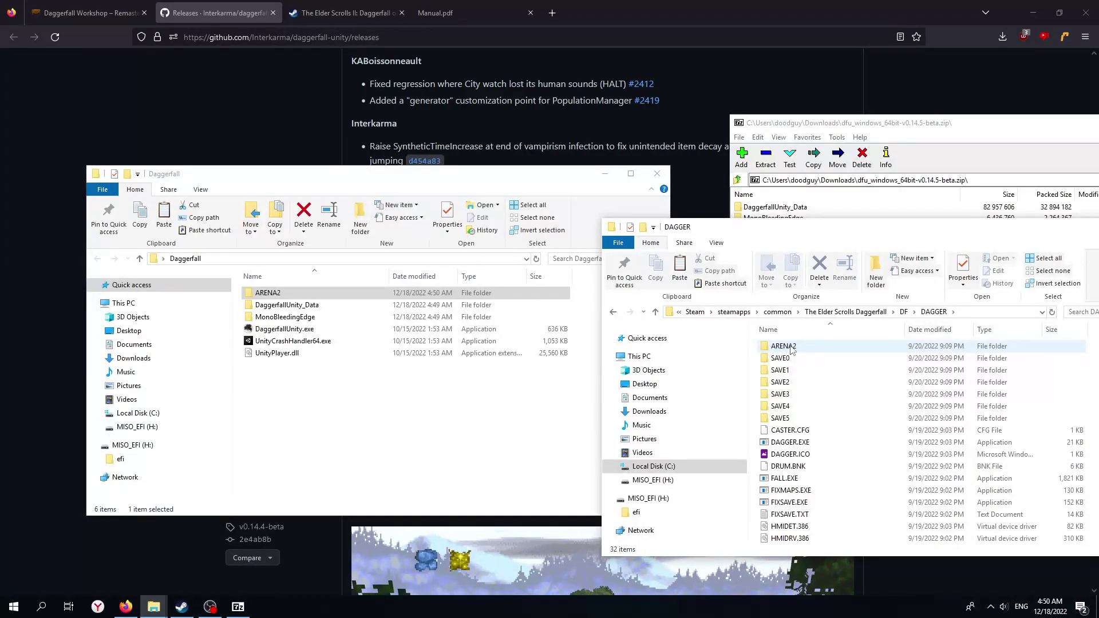
Step: Move the DAGGER window aside and bring the Daggerfall folder window to the front
left_click_drag(950, 239, 450, 259)
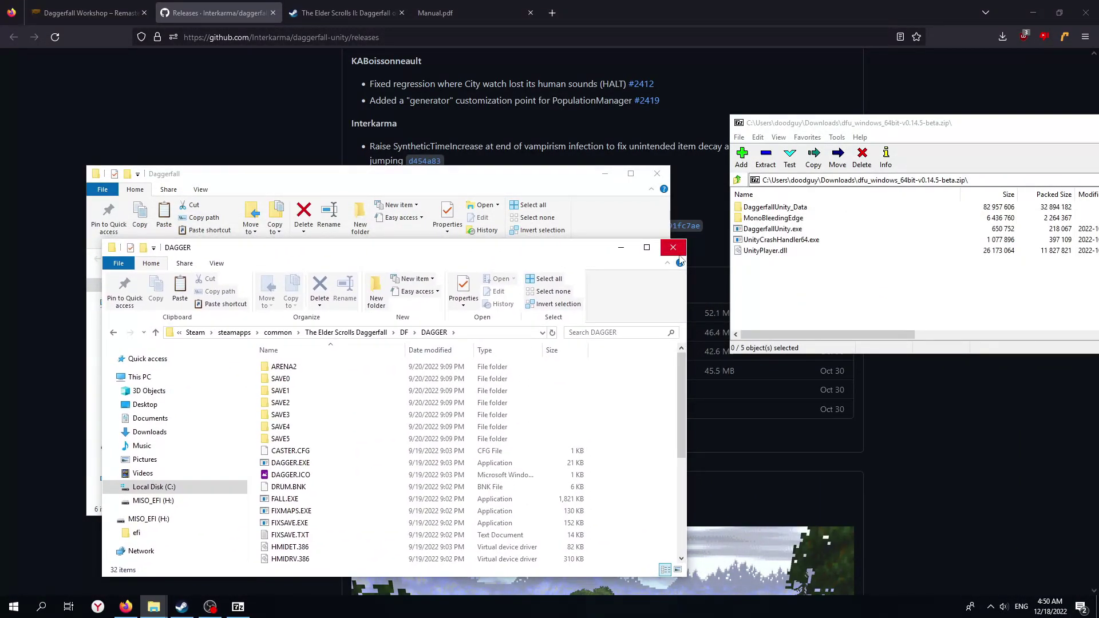
left_click_drag(380, 255, 665, 249)
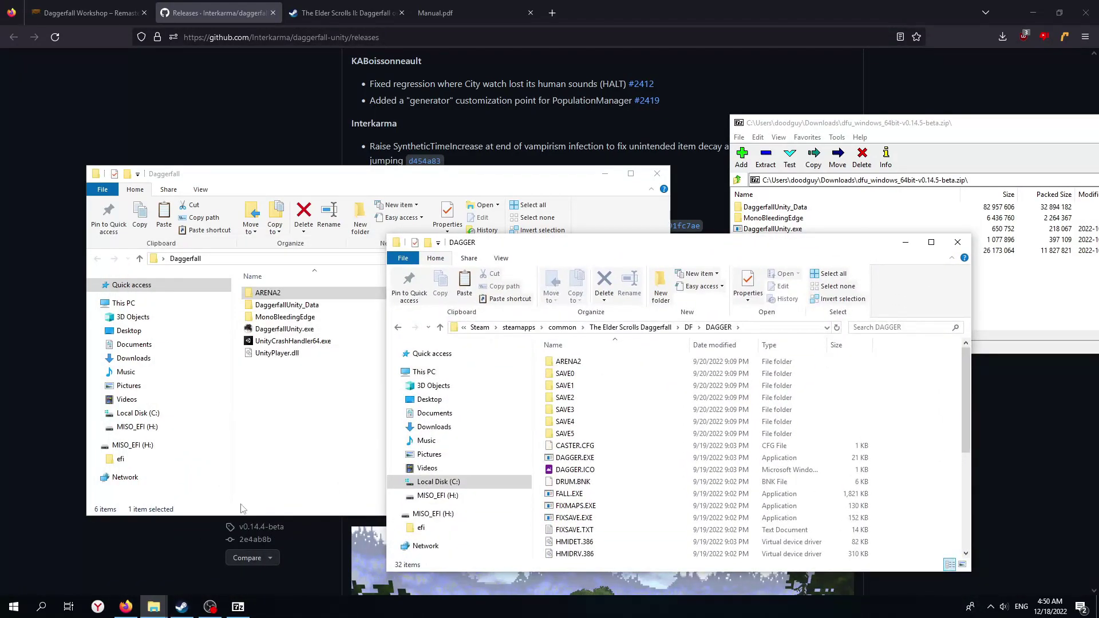
mouse_move(152, 614)
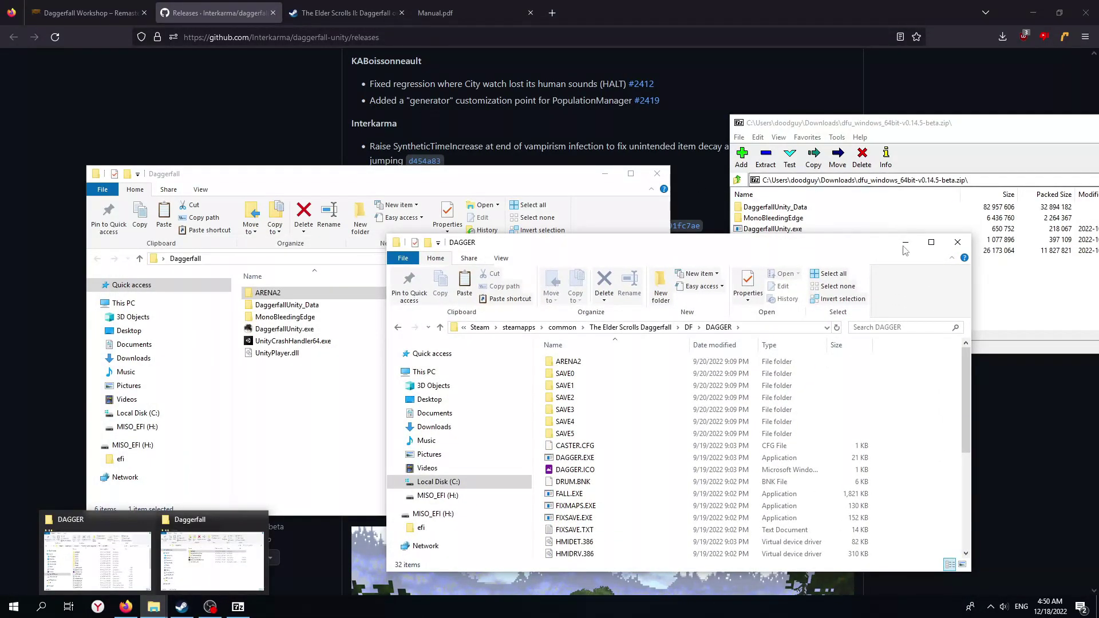
left_click(384, 234)
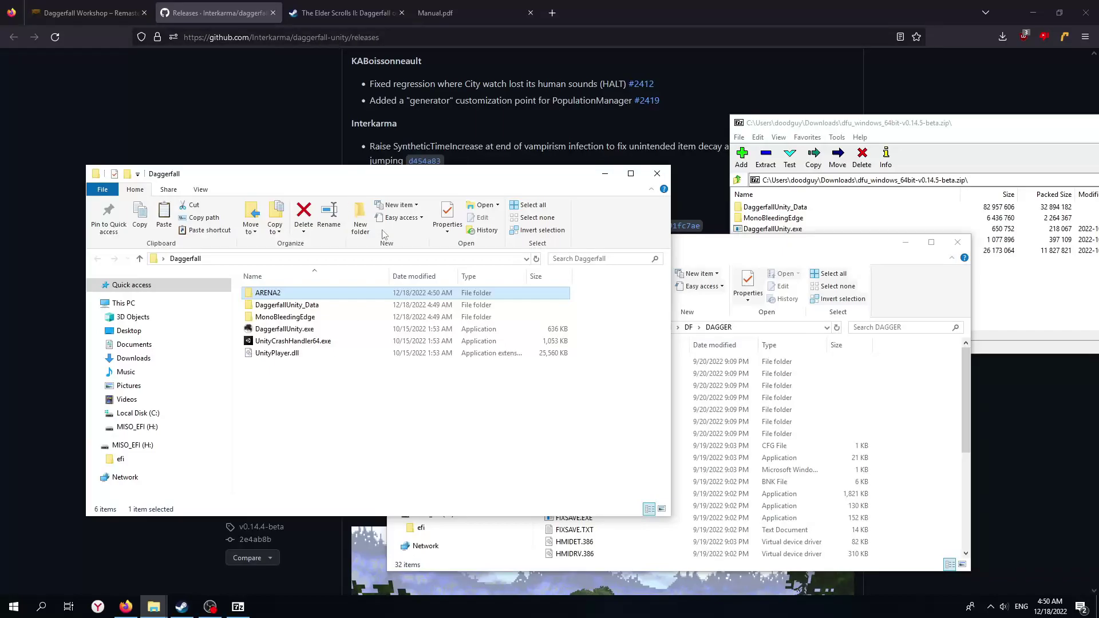
Step: Run DaggerfallUnity.exe from the Daggerfall folder to open the Beta v0.14.5 startup window
double_click(325, 330)
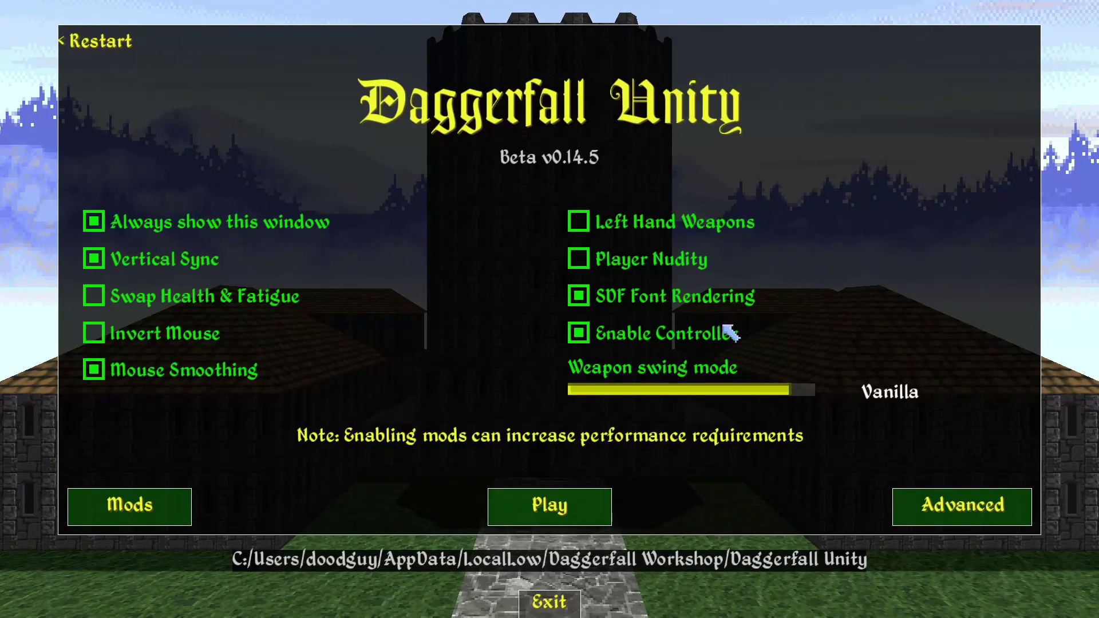
Step: Open Advanced settings, close them, and reopen them to the GamePlay page
left_click(947, 499)
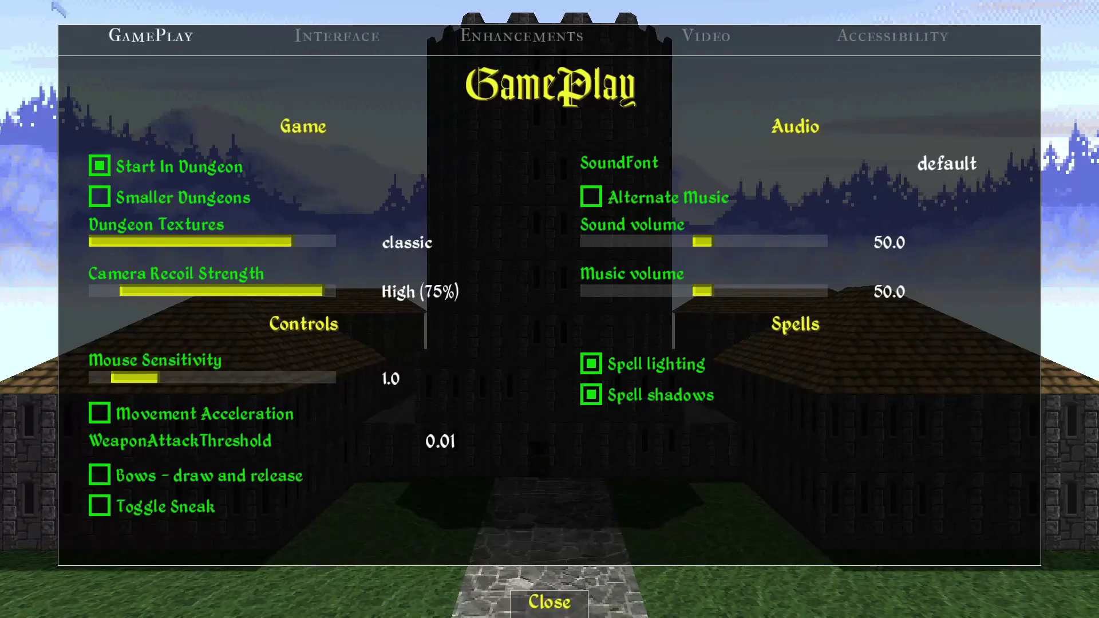
left_click(547, 606)
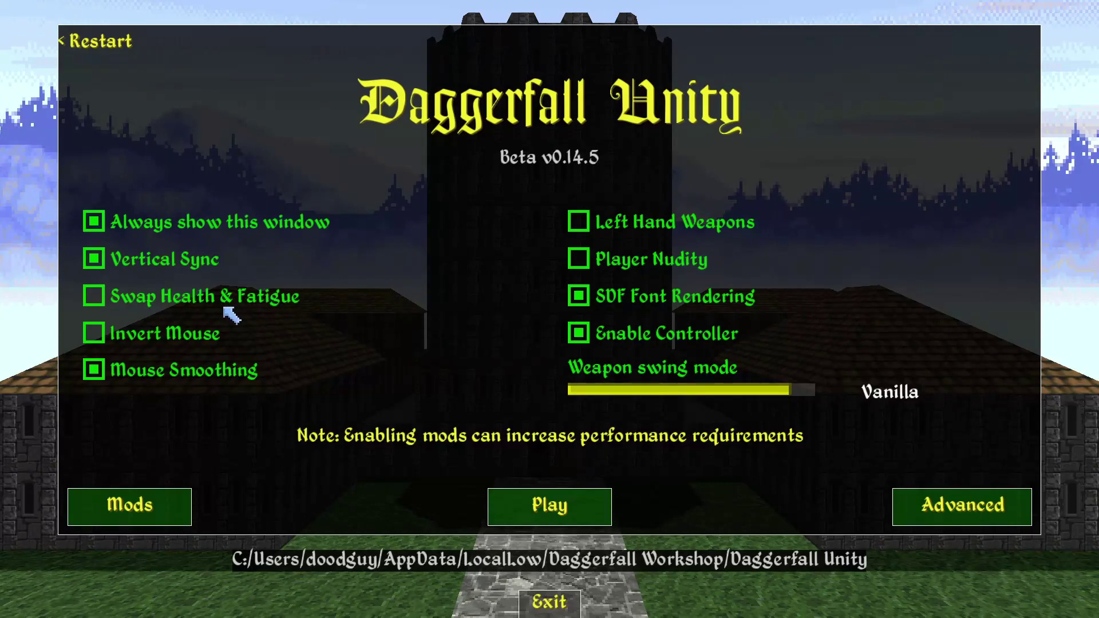
left_click(994, 509)
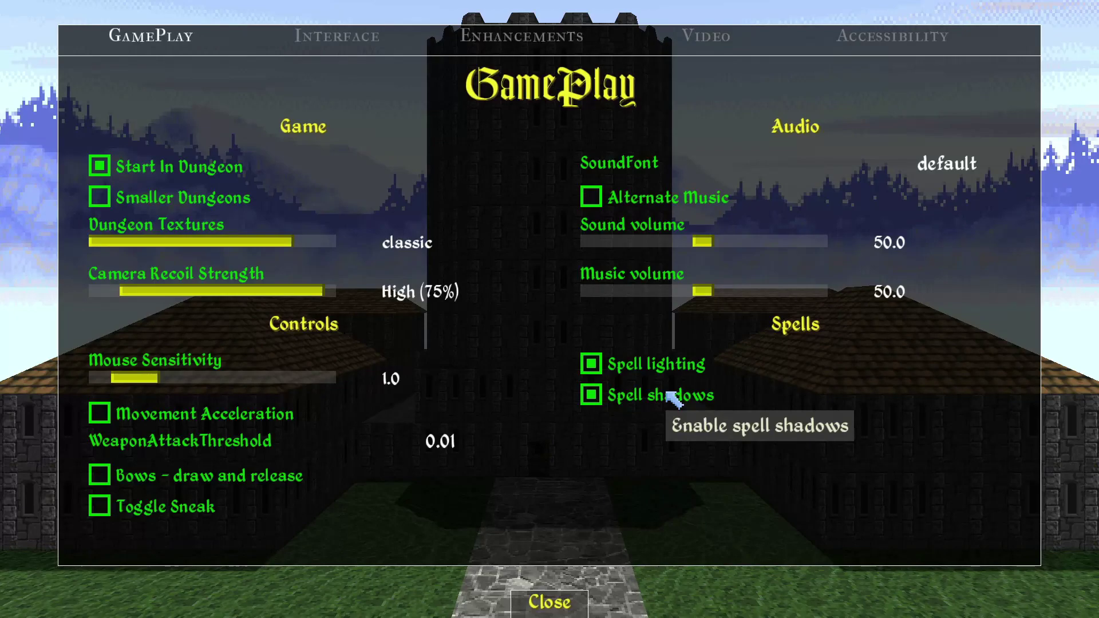
Step: Show the Interface settings page with Tool Tips, Crosshair and Vitals Indicators enabled
left_click(360, 49)
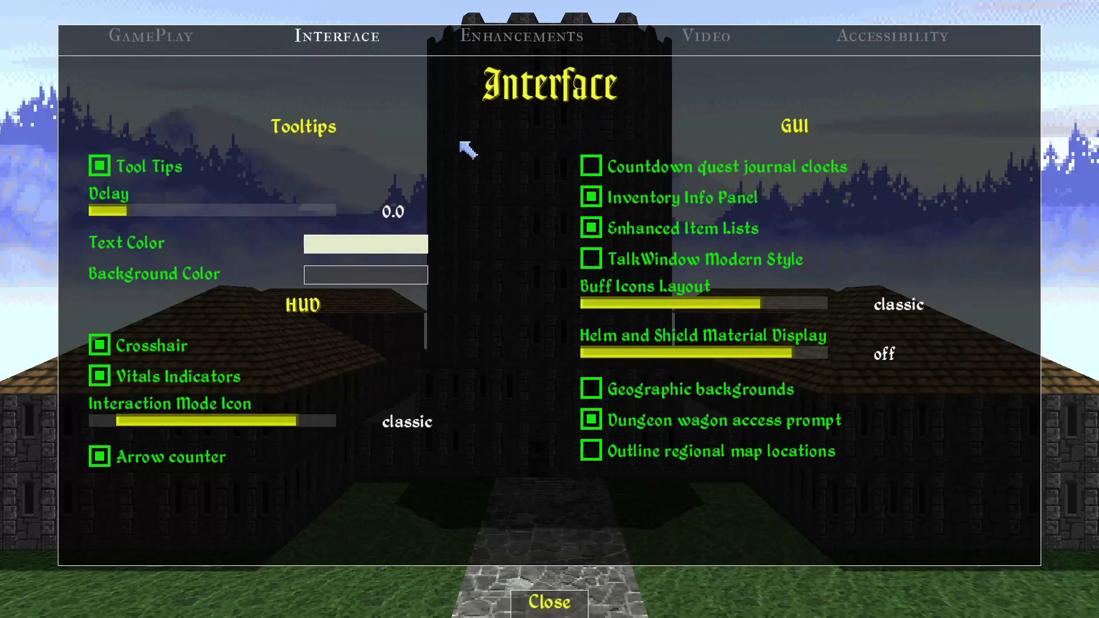
Step: Show the Enhancements settings page with Mod System and Game Console enabled
left_click(528, 47)
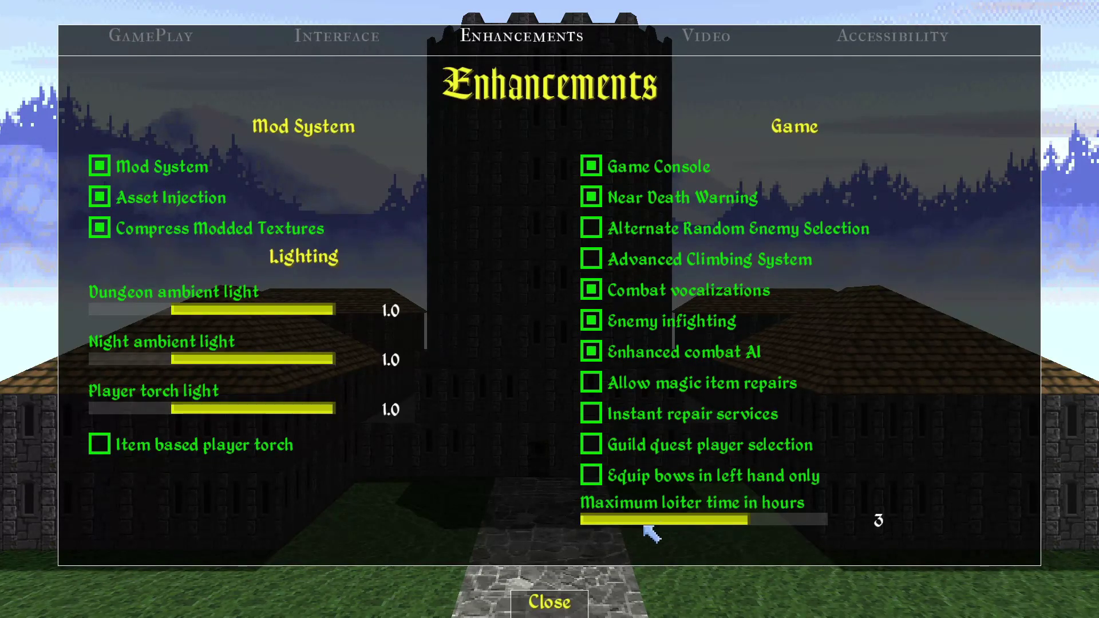
Step: Raise the Enhancements maximum loiter time from 3 to 5 hours
mouse_move(643, 524)
left_mouse_down()
mouse_move(681, 523)
mouse_move(664, 524)
left_mouse_up()
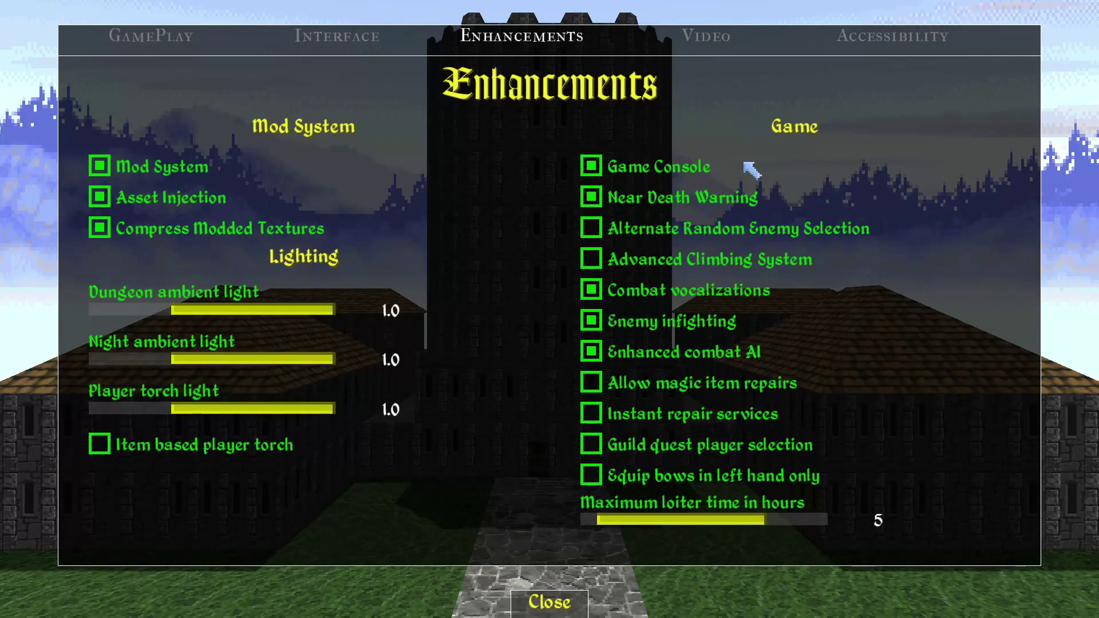
left_click(703, 38)
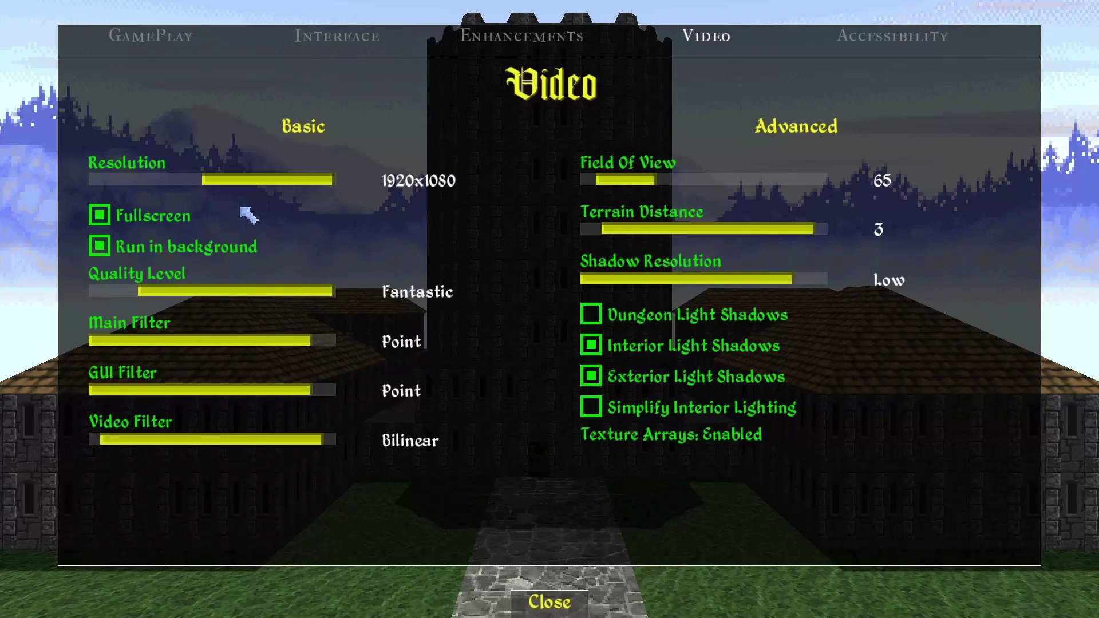
Step: Set field of view 78, terrain distance 4, High shadows, dungeon light shadows on, Point filter
left_click_drag(625, 177, 677, 182)
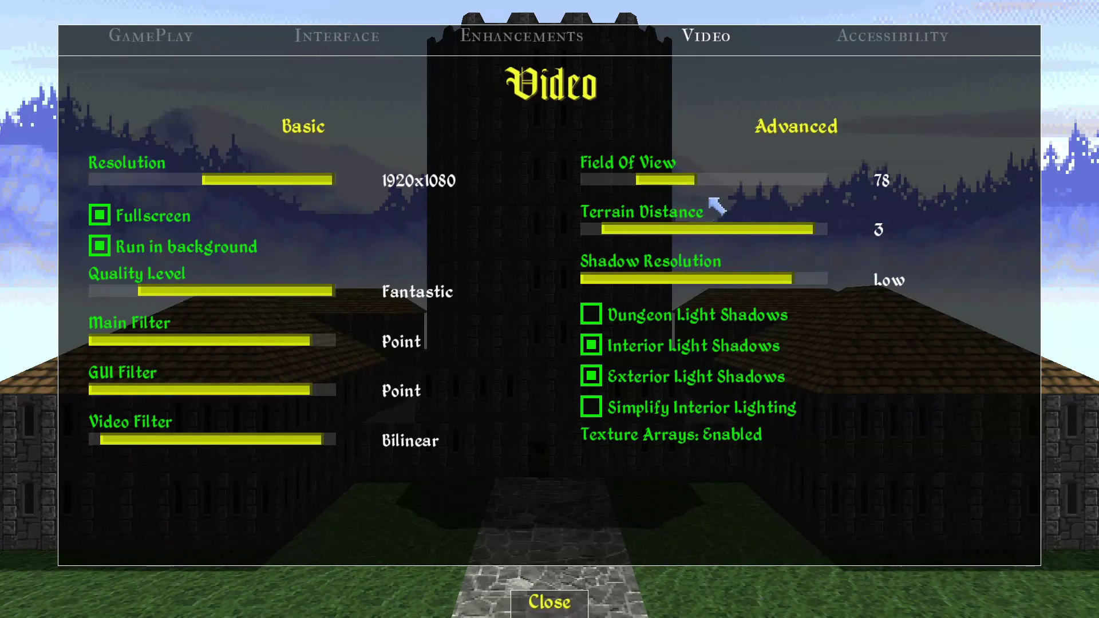
left_click_drag(665, 232, 873, 235)
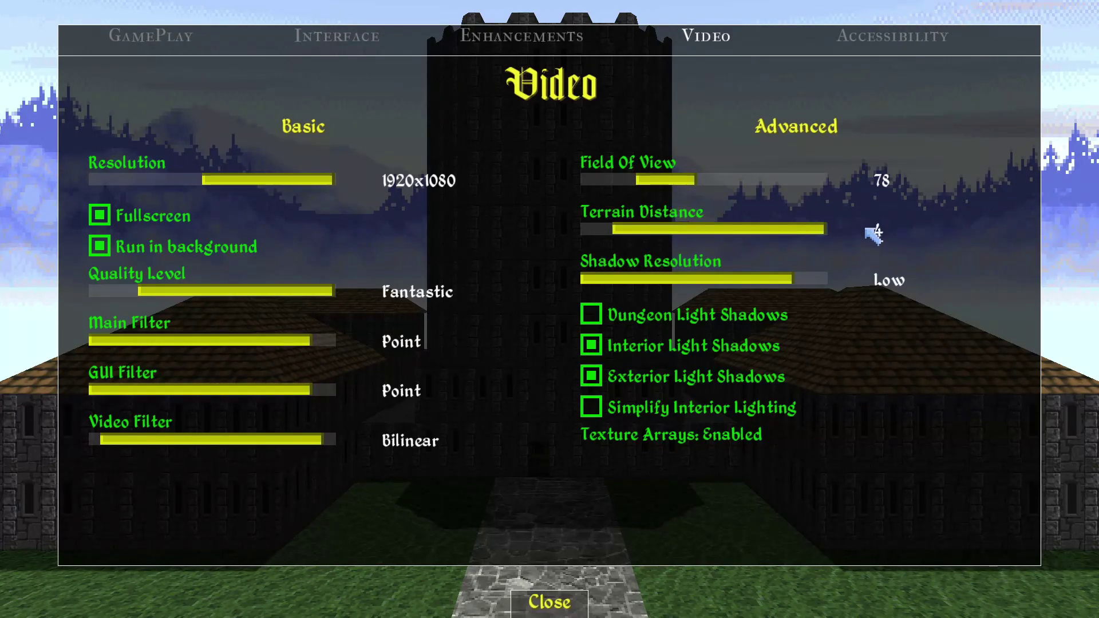
left_click_drag(592, 284, 783, 283)
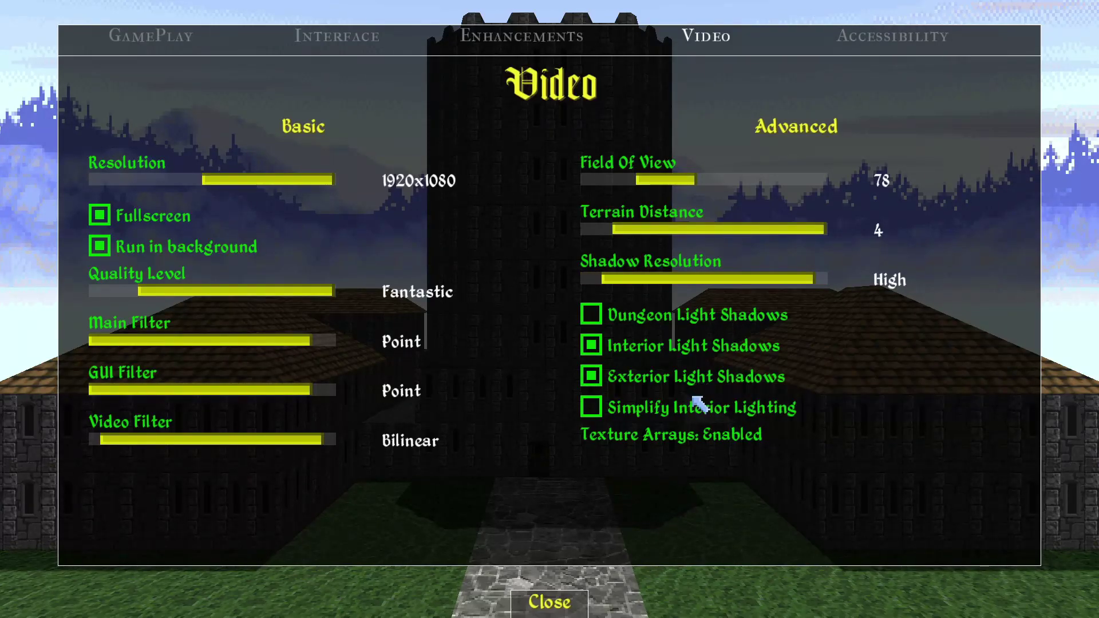
left_click(741, 315)
left_click_drag(239, 445, 206, 445)
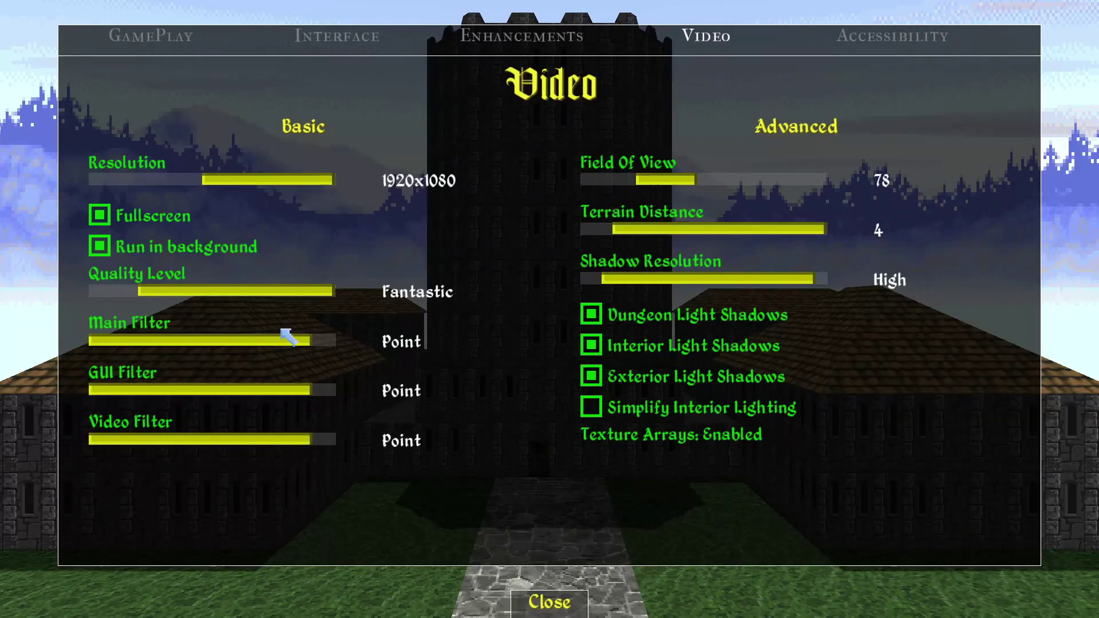
Step: Browse the other settings pages and end on the Accessibility page
left_click(873, 48)
left_click(789, 42)
left_click(544, 51)
left_click(889, 51)
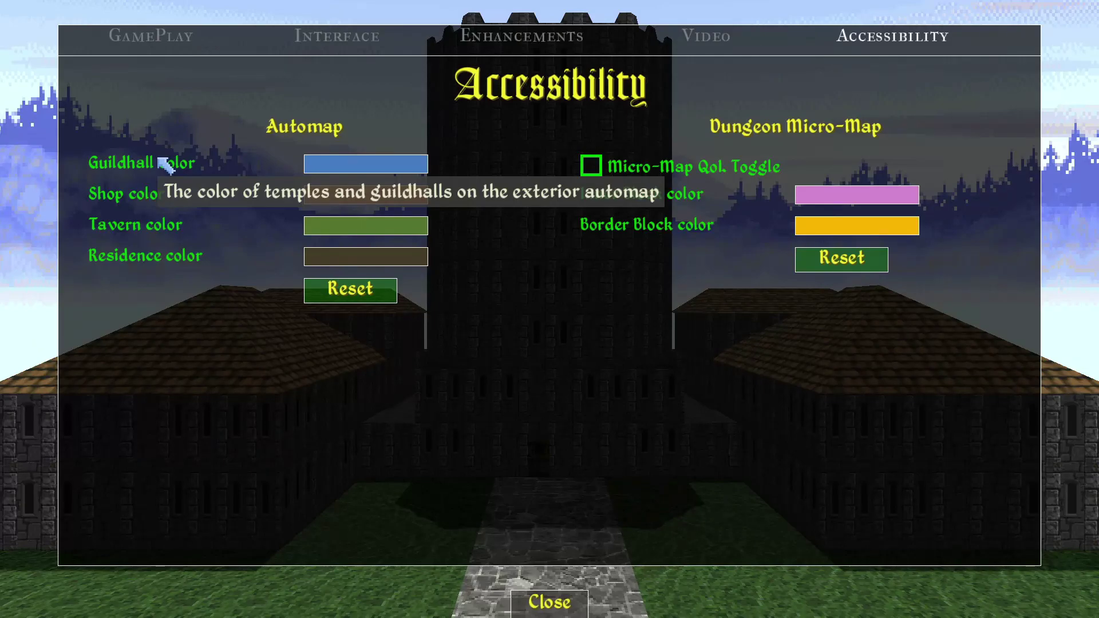
Step: Return via GamePlay to the Interface page, where Helm and Shield Material Display is off
left_click(160, 42)
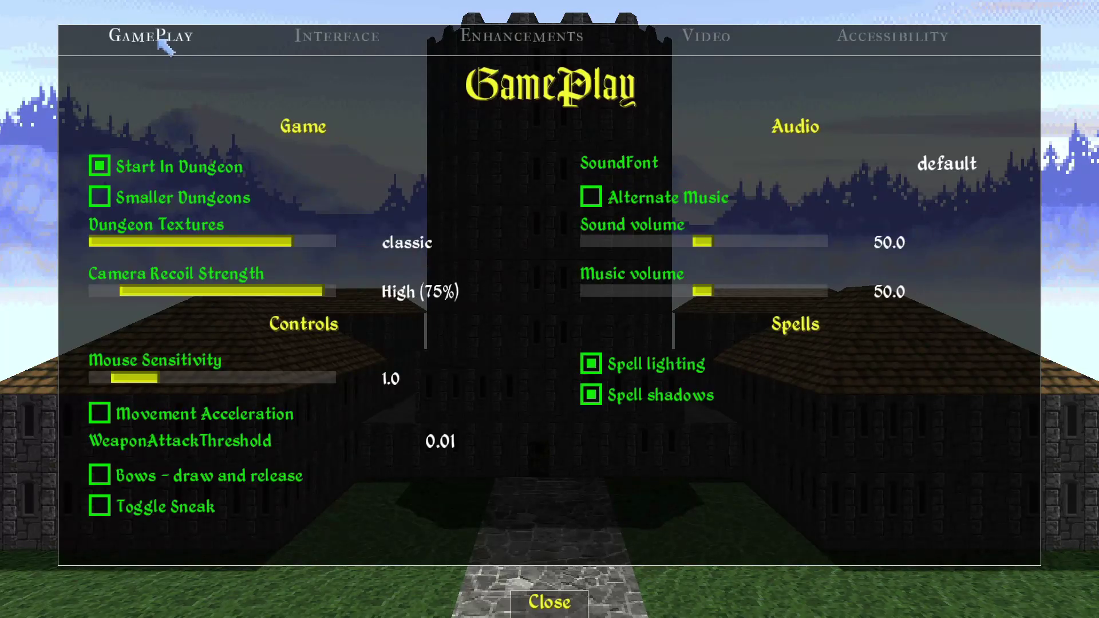
left_click(561, 601)
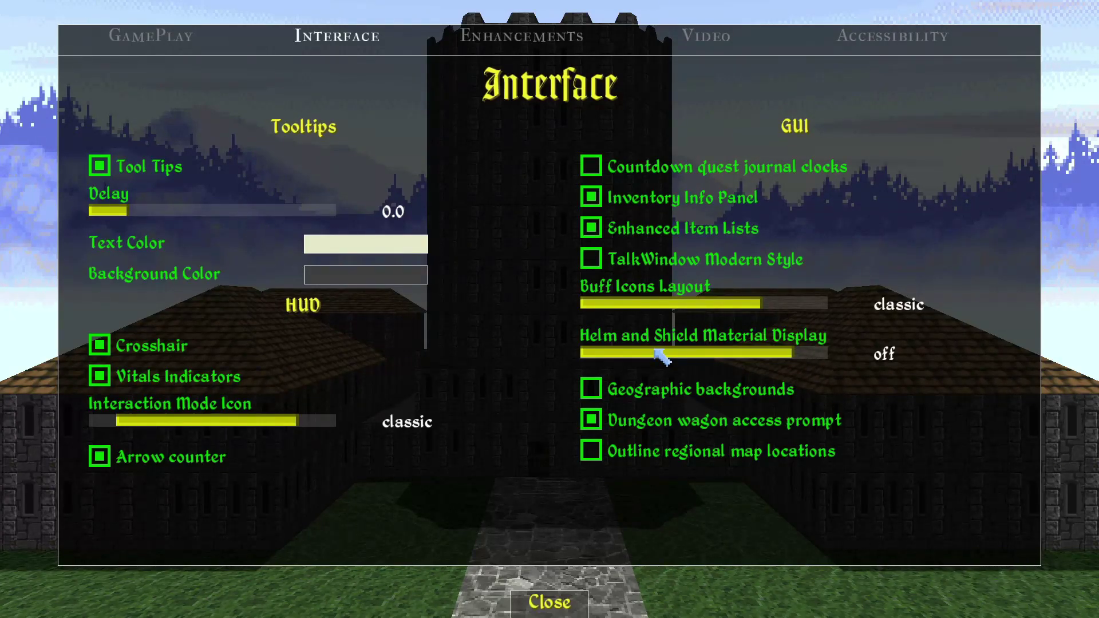
Step: Slide Helm and Shield Material Display on the Interface page to on
left_click_drag(661, 355, 908, 360)
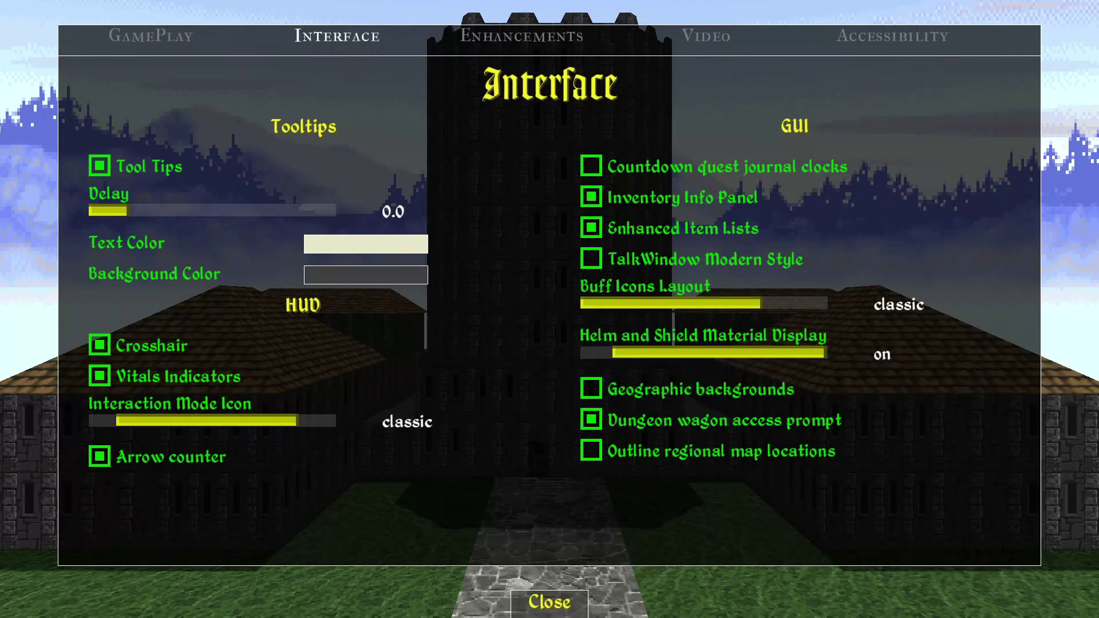